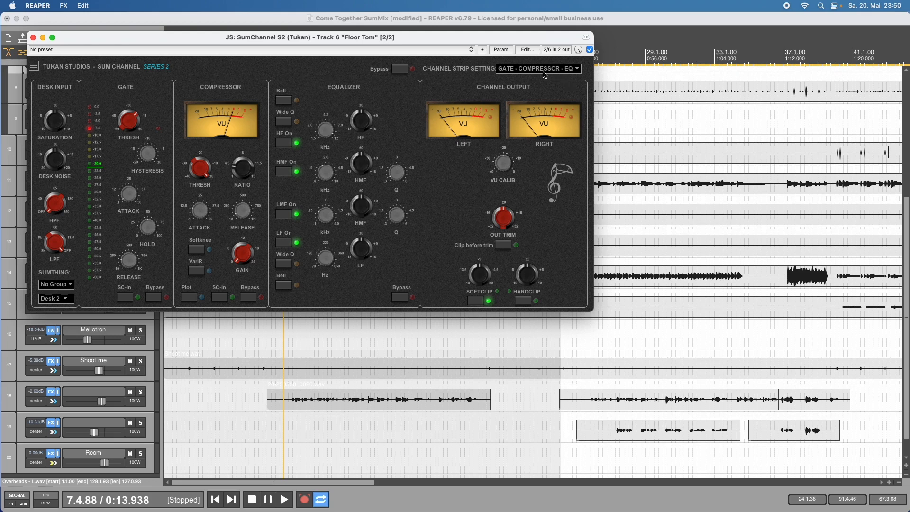
Reorder the Floor Tom channel strip to Compressor - EQ - Gate, then to EQ - Gate - Compressor.
{"action": "left_click", "coordinate": [545, 75]}
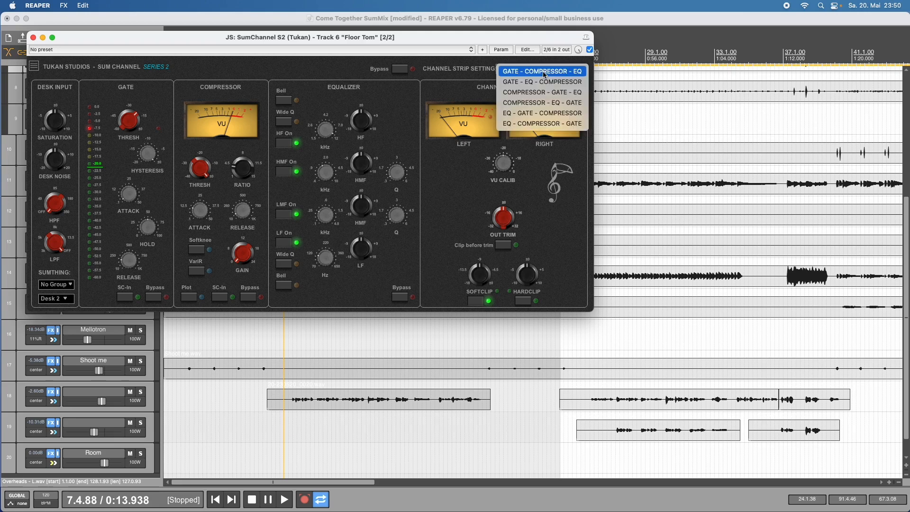
{"action": "left_click", "coordinate": [545, 101]}
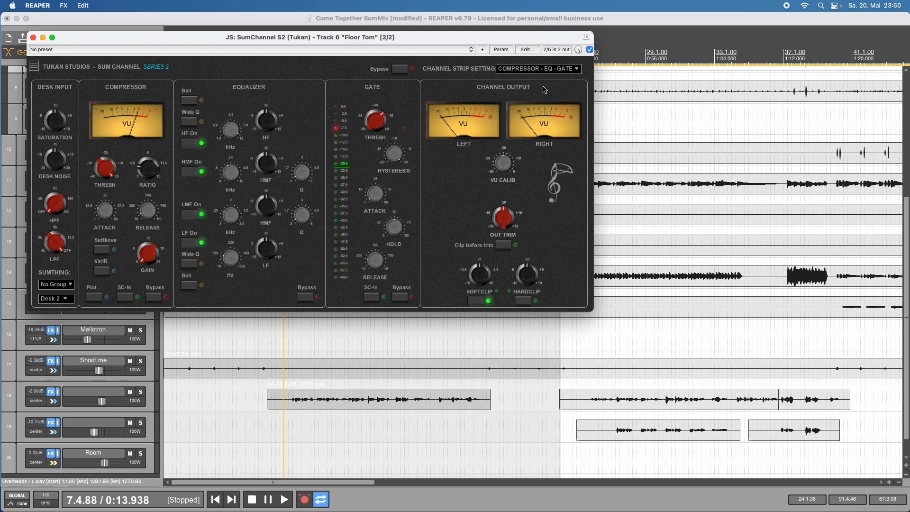
{"action": "left_click", "coordinate": [539, 70]}
{"action": "left_click", "coordinate": [539, 114]}
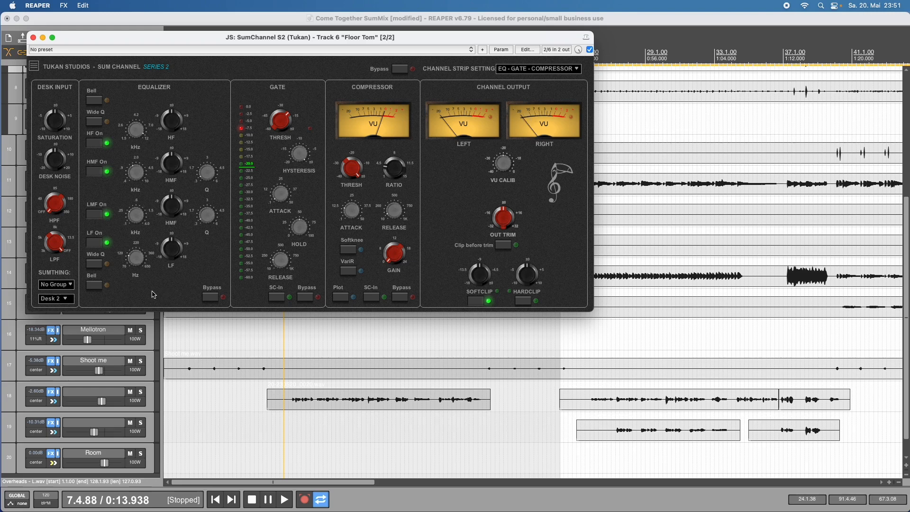
Try Desk 1, Desk 3 and No Desk as the desk model of the Floor Tom channel strip.
{"action": "left_click", "coordinate": [67, 300]}
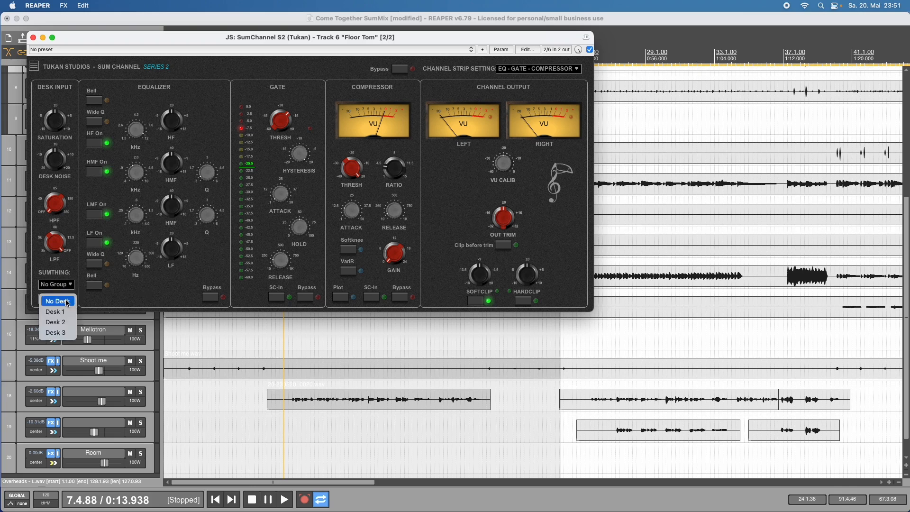
{"action": "left_click", "coordinate": [69, 311]}
{"action": "left_click", "coordinate": [67, 300]}
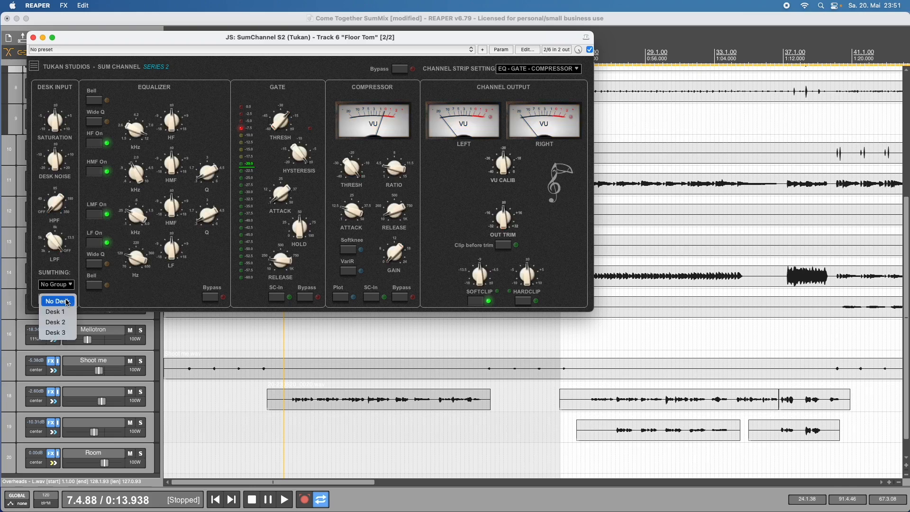
{"action": "left_click", "coordinate": [73, 333]}
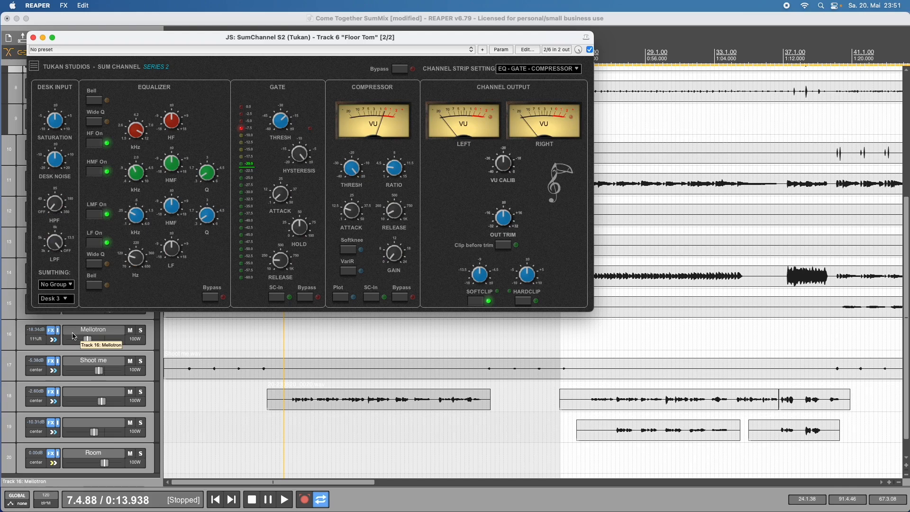
{"action": "left_click", "coordinate": [67, 300]}
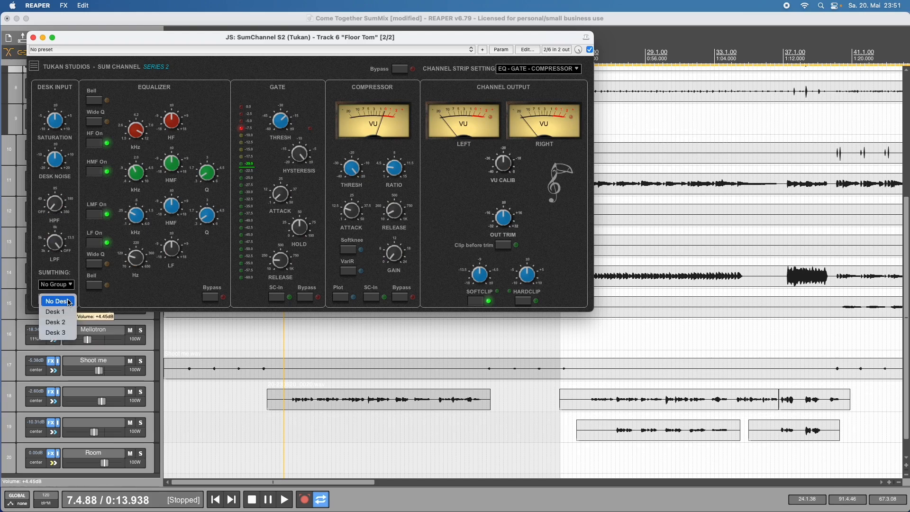
{"action": "left_click", "coordinate": [66, 301]}
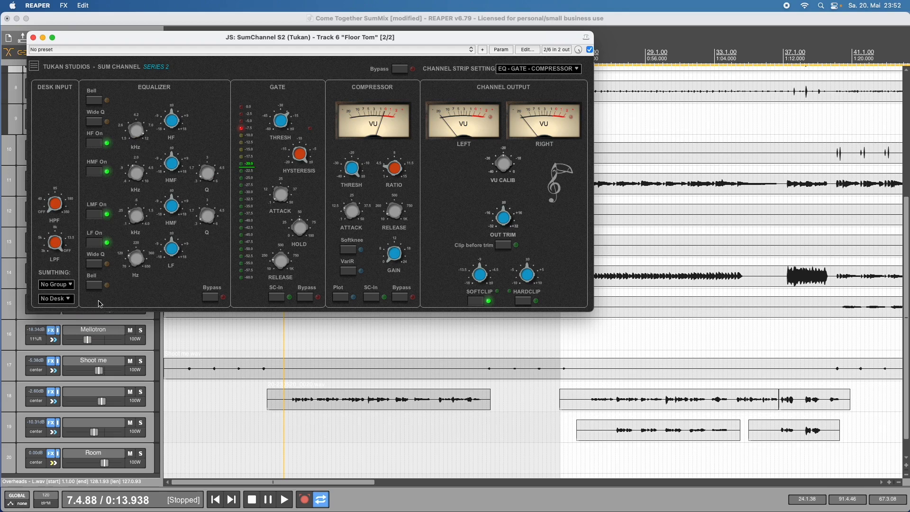
Switch the Floor Tom channel strip's desk model to Desk 1, then to Desk 2.
{"action": "left_click", "coordinate": [70, 300]}
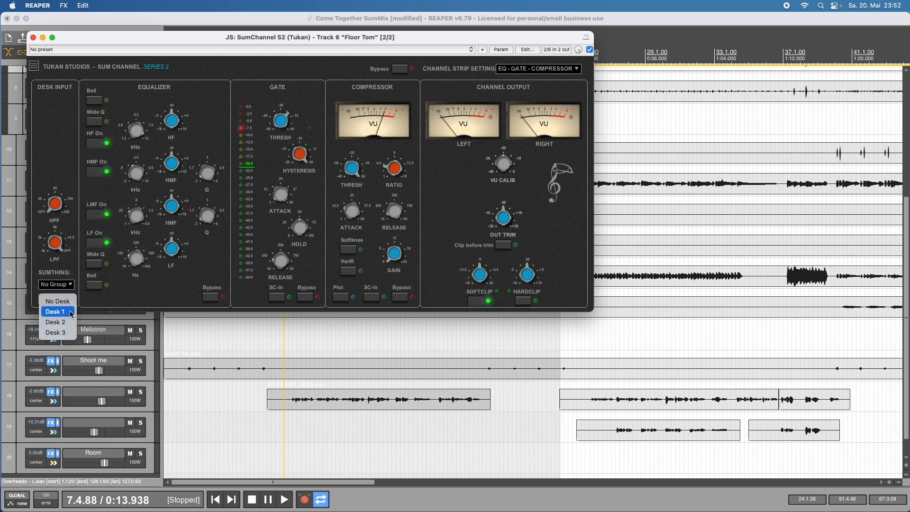
{"action": "left_click", "coordinate": [72, 312]}
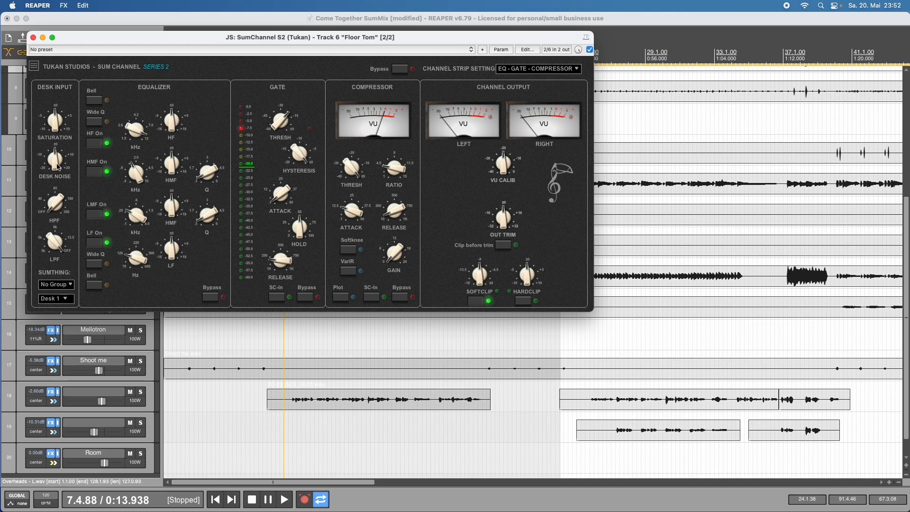
{"action": "left_click", "coordinate": [71, 298]}
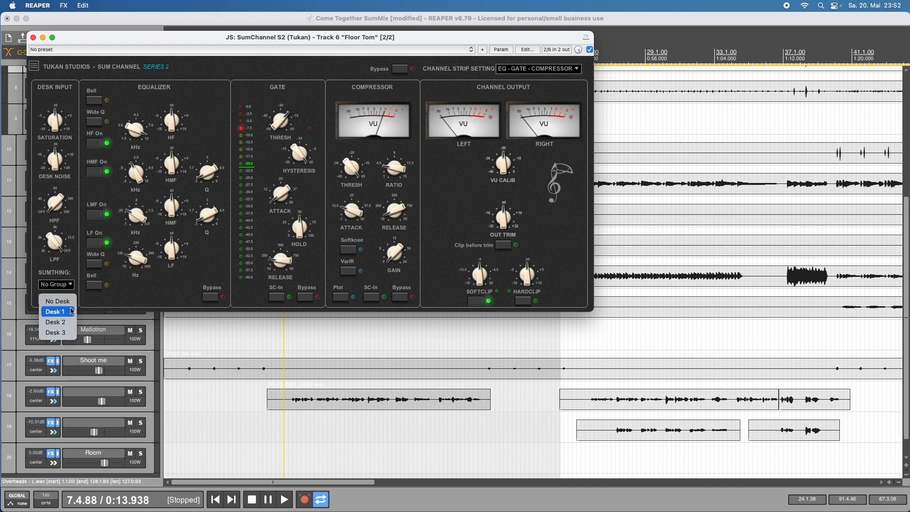
{"action": "left_click", "coordinate": [72, 321]}
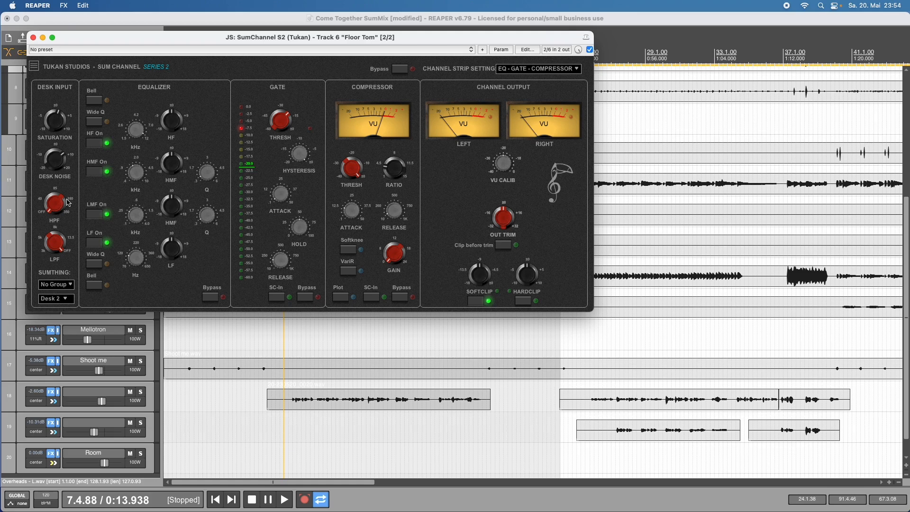
{"action": "scroll", "coordinate": [68, 203], "scroll_direction": "down", "scroll_amount": 3}
{"action": "left_click", "coordinate": [60, 288]}
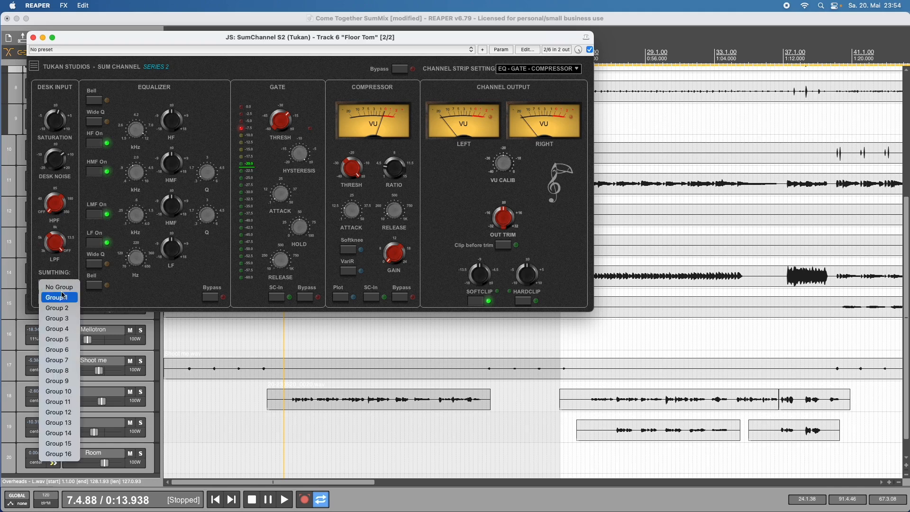
{"action": "left_click", "coordinate": [65, 272]}
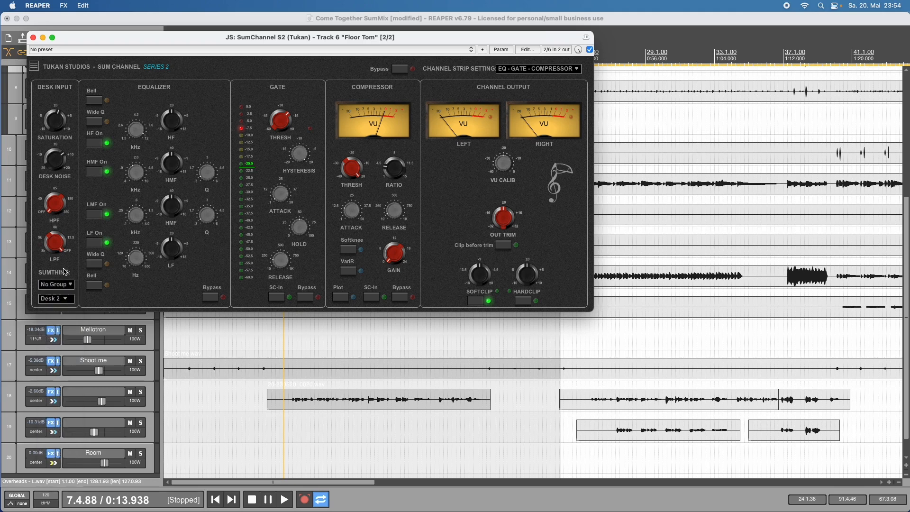
Show the Overheads - L SumChannel window alongside the Floor Tom one and bring it to the front.
{"action": "left_click_drag", "start_coordinate": [1, 332], "coordinate": [696, 199]}
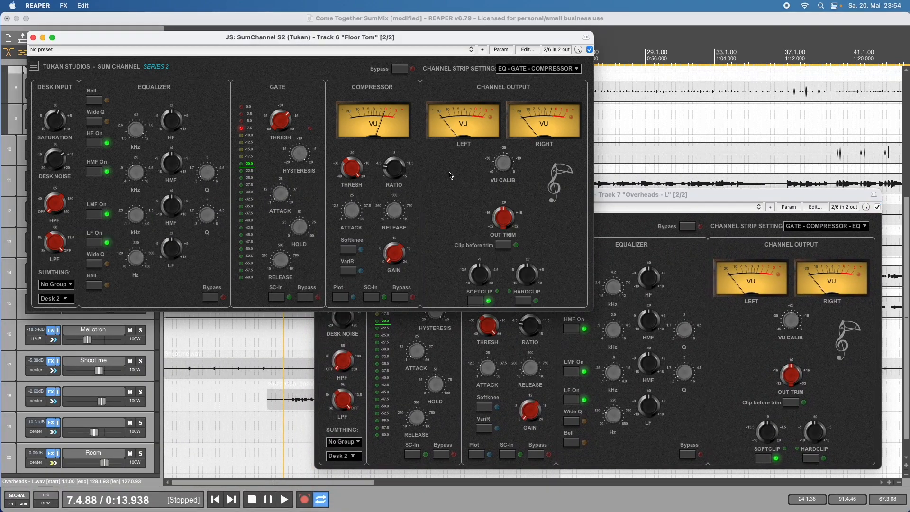
{"action": "left_click", "coordinate": [449, 173]}
{"action": "left_click", "coordinate": [689, 304]}
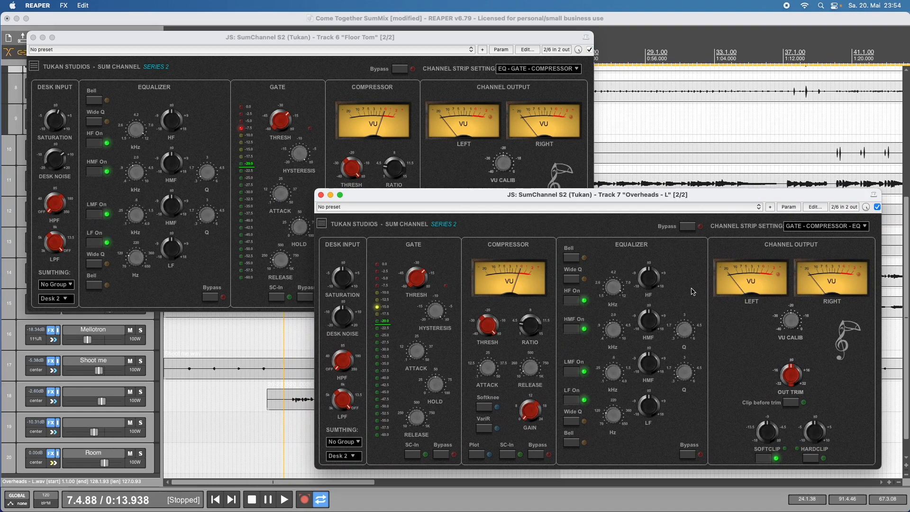
Set the ungrouped Floor Tom channel to Desk 3 and compare it with the Overheads - L channel.
{"action": "left_click", "coordinate": [56, 299]}
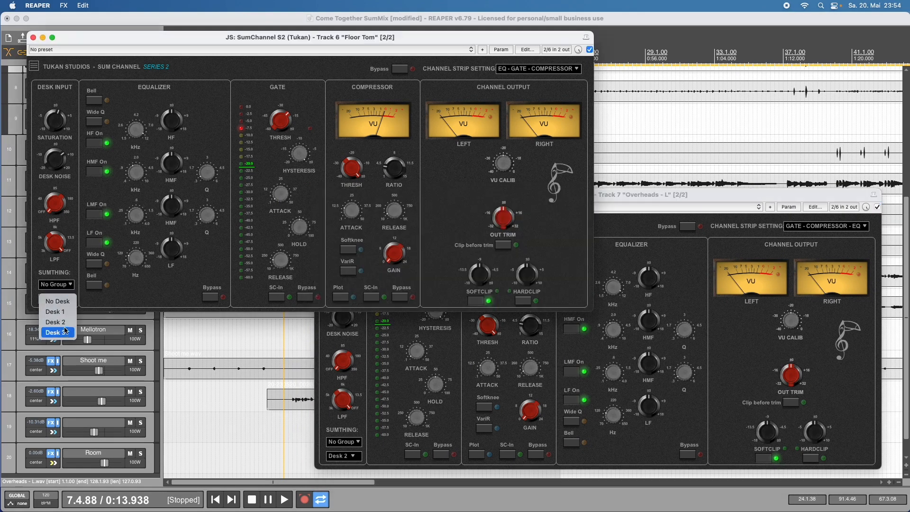
{"action": "left_click", "coordinate": [70, 333]}
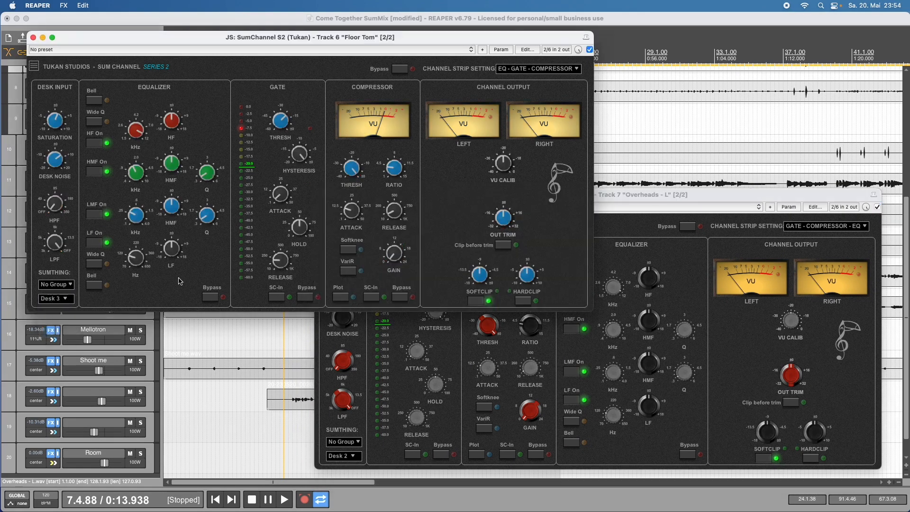
{"action": "left_click", "coordinate": [455, 357]}
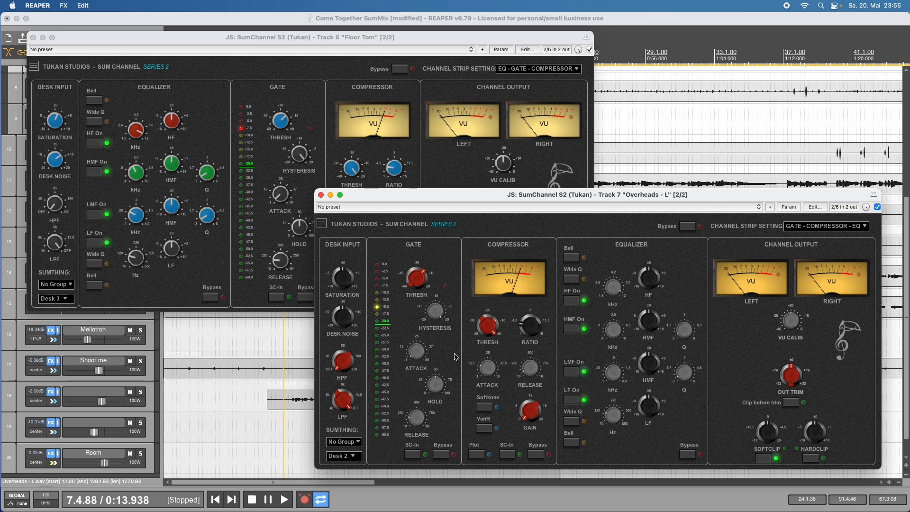
{"action": "key", "text": "super+grave"}
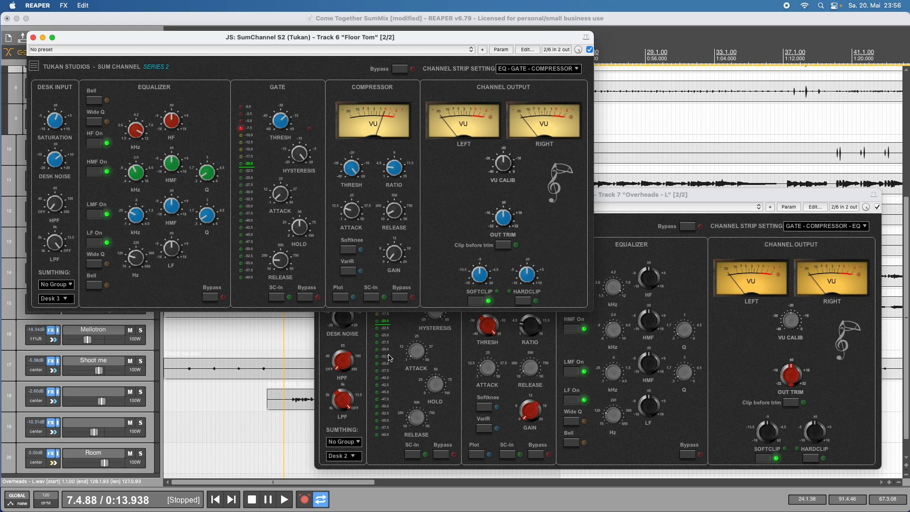
Assign both the Floor Tom and Overheads - L SumChannel instances to Sumthing Group 8.
{"action": "left_click", "coordinate": [71, 285]}
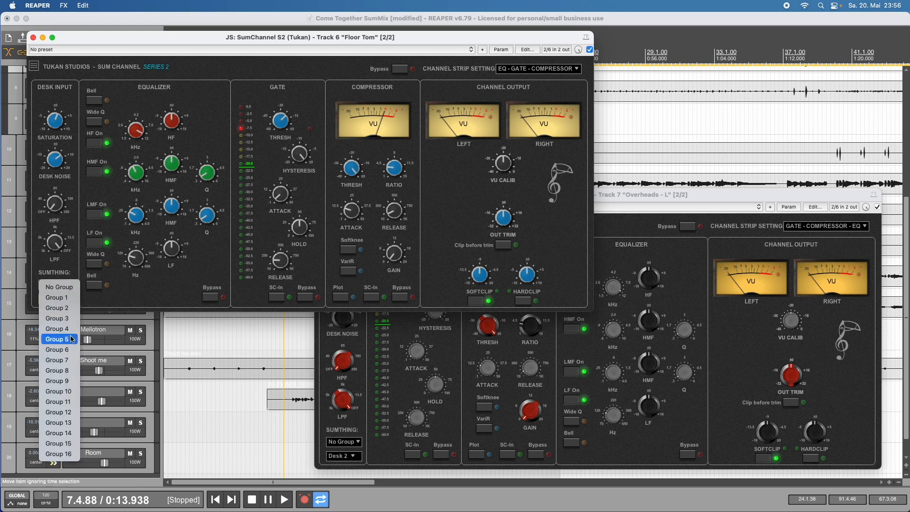
{"action": "left_click", "coordinate": [71, 372]}
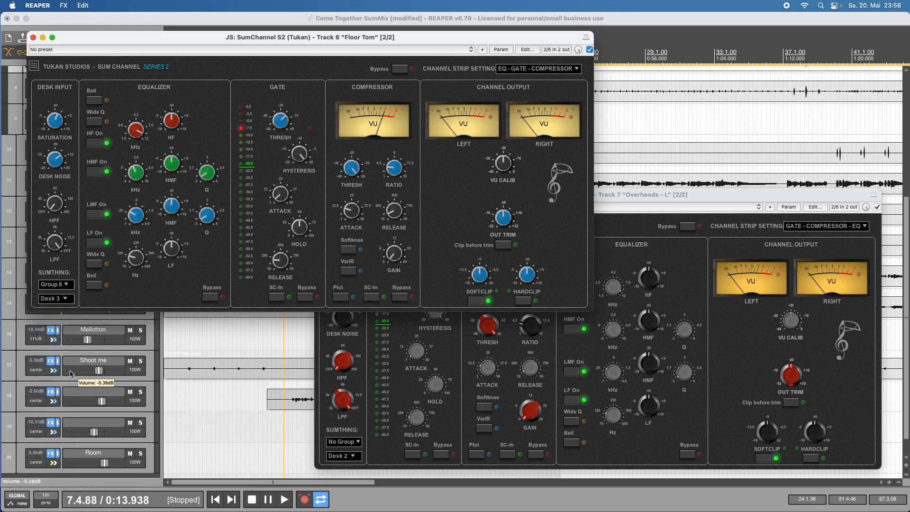
{"action": "left_click", "coordinate": [361, 444]}
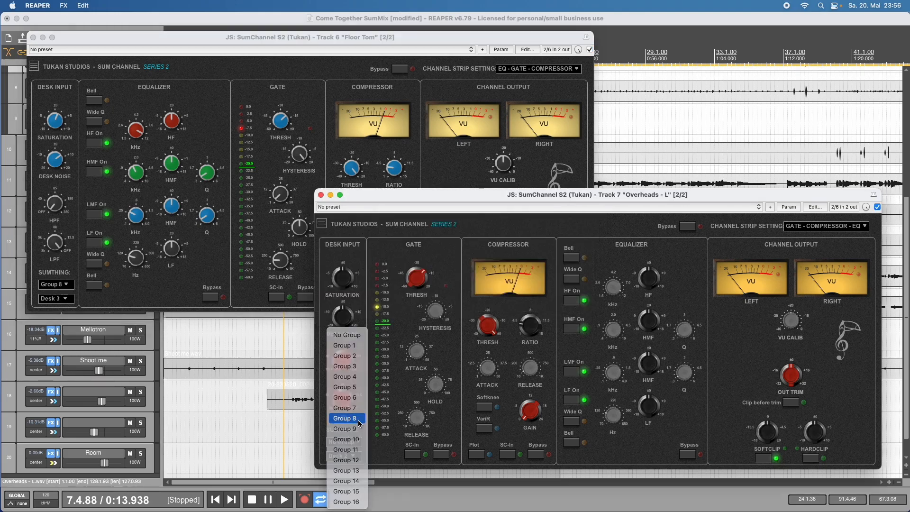
{"action": "left_click", "coordinate": [360, 421]}
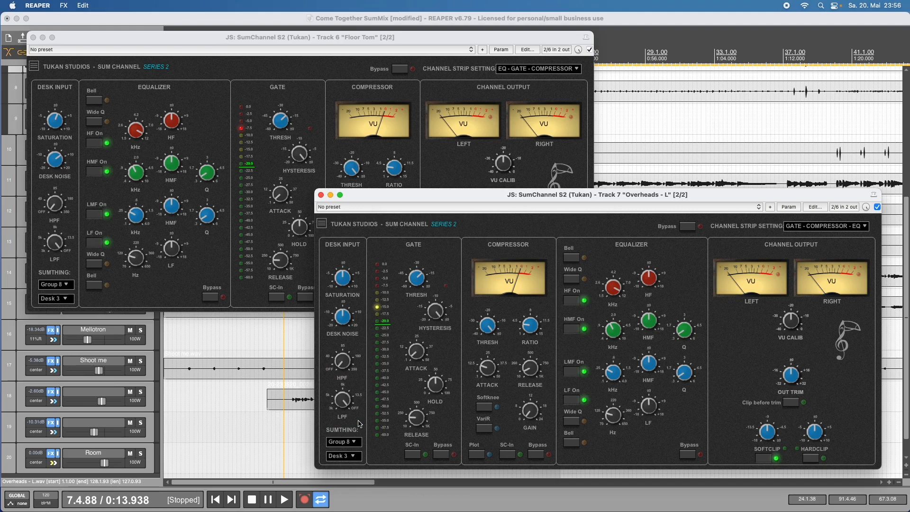
Switch the linked channels to Desk 2 from Overheads - L, then to Desk 1 from Floor Tom.
{"action": "left_click", "coordinate": [358, 455]}
{"action": "left_click", "coordinate": [356, 480]}
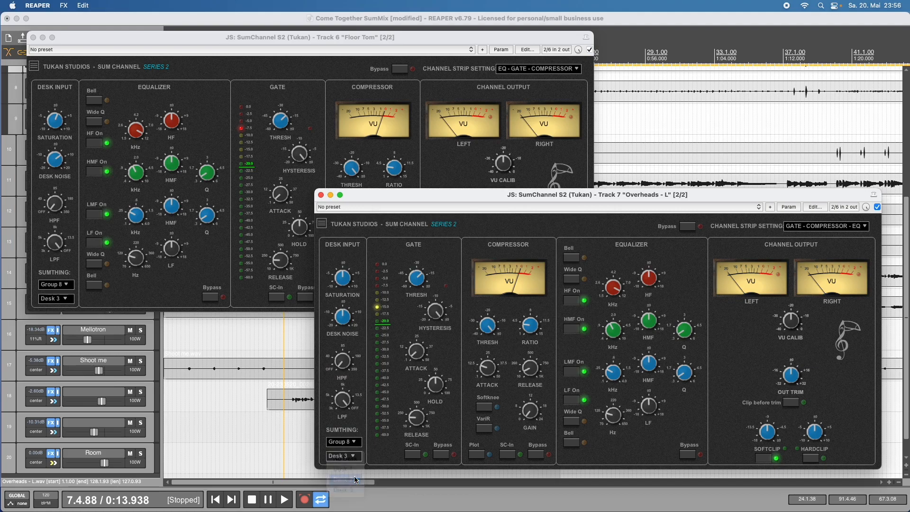
{"action": "left_click", "coordinate": [56, 298]}
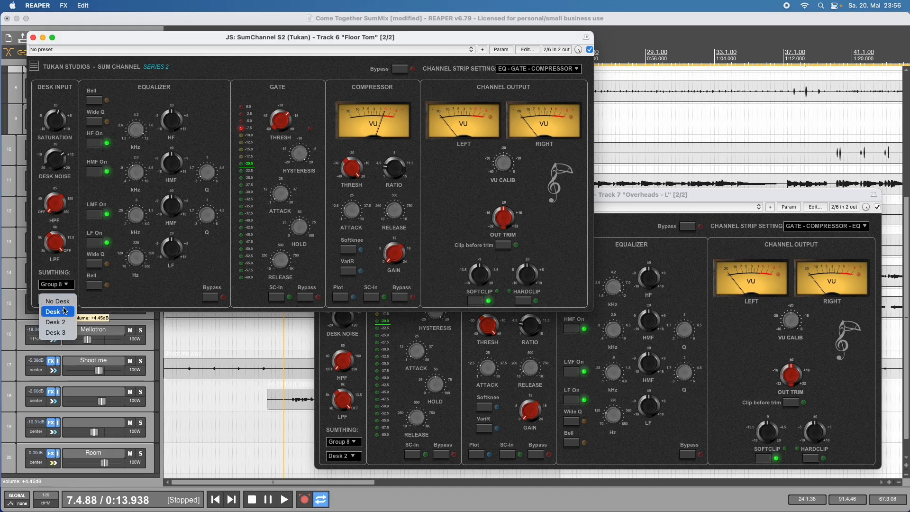
{"action": "left_click", "coordinate": [65, 311]}
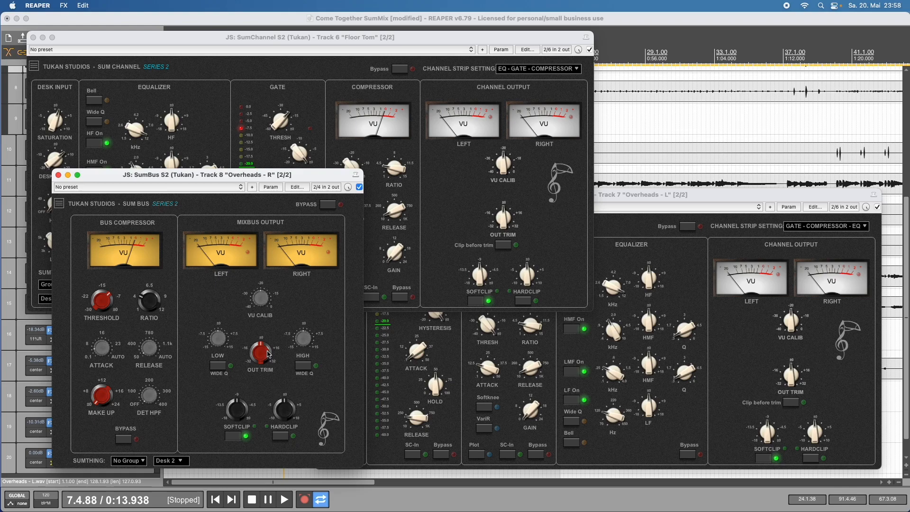
Assign the SumBus on Overheads - R to Group 8 and switch its desk to Desk 2, then Desk 3.
{"action": "left_click", "coordinate": [142, 462]}
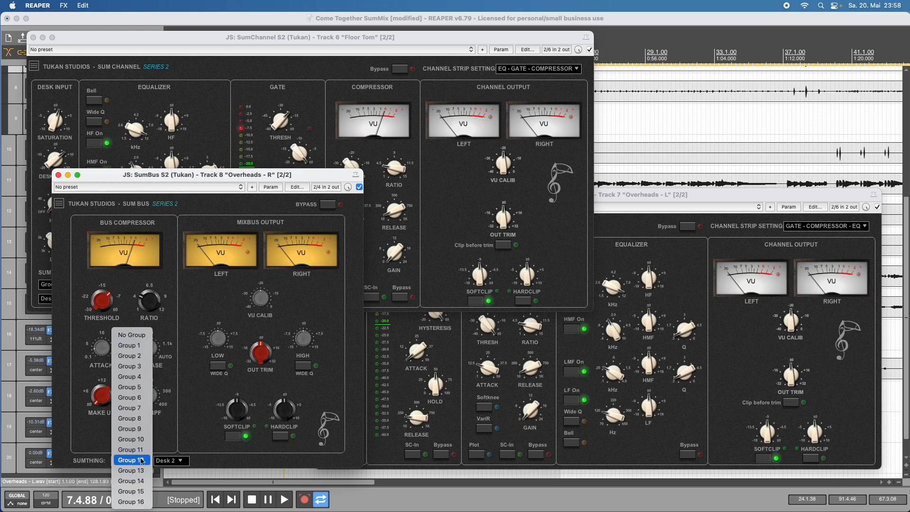
{"action": "left_click", "coordinate": [142, 419]}
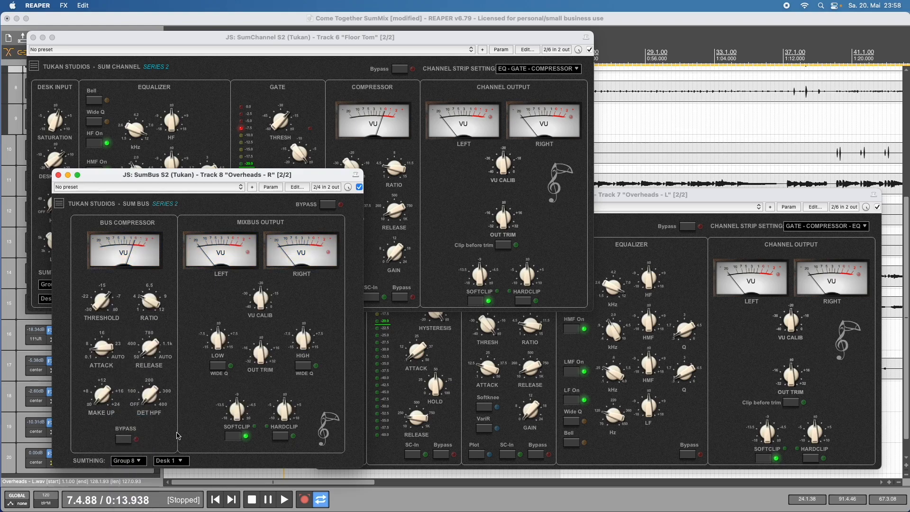
{"action": "left_click", "coordinate": [179, 461]}
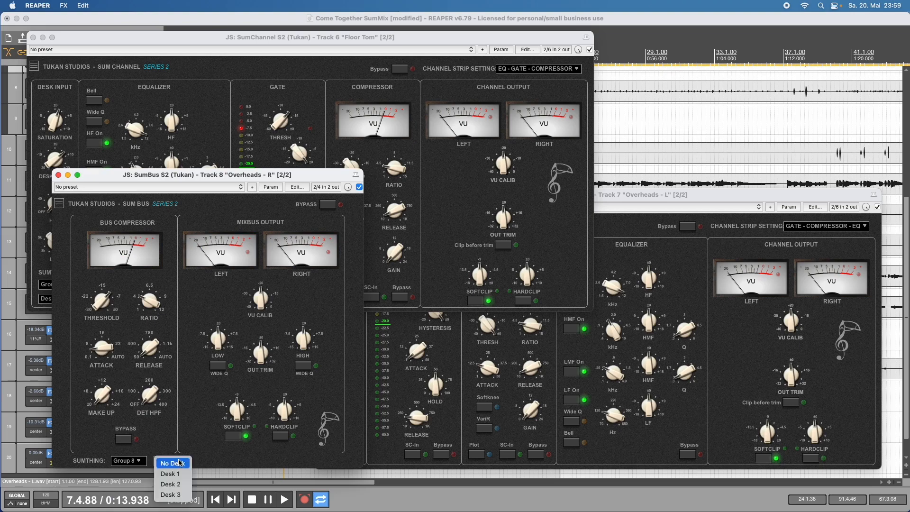
{"action": "left_click", "coordinate": [180, 484]}
{"action": "left_click", "coordinate": [179, 463]}
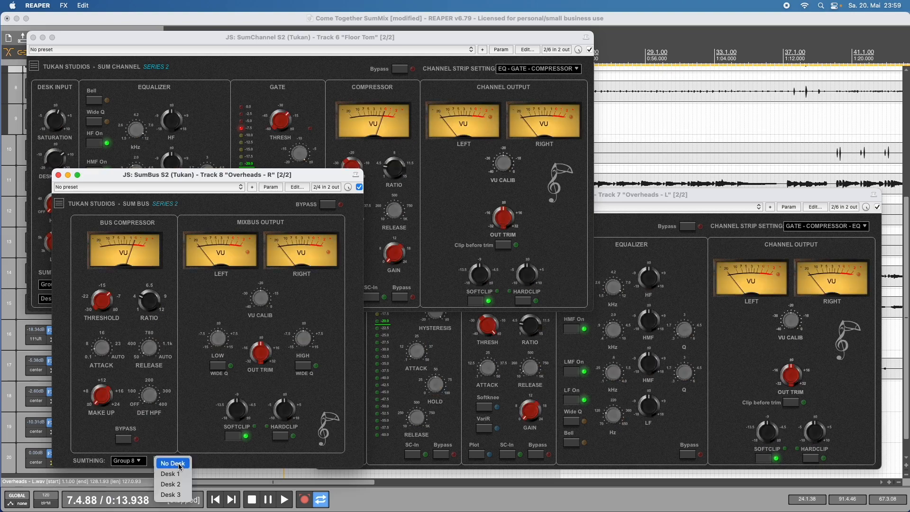
{"action": "left_click", "coordinate": [172, 494]}
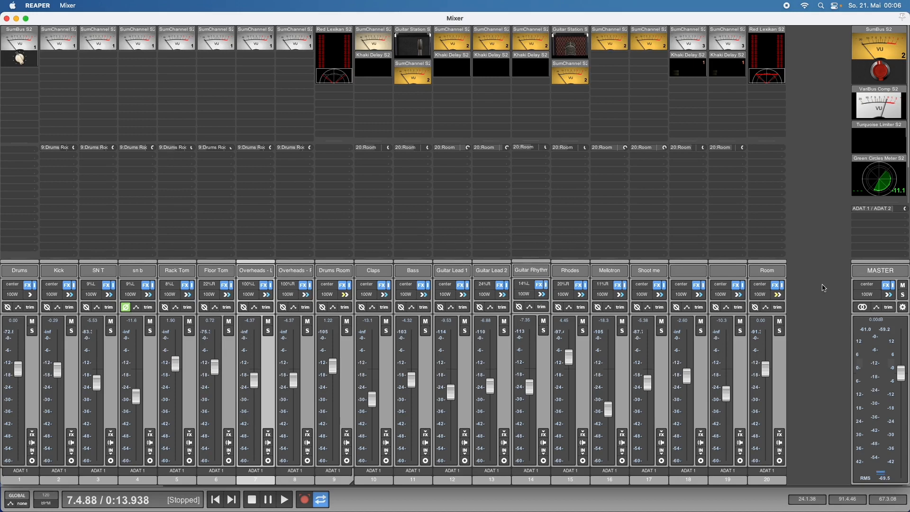
Play the full mix to watch the plugin meters in the mixer, and stop playback.
{"action": "key", "text": "space"}
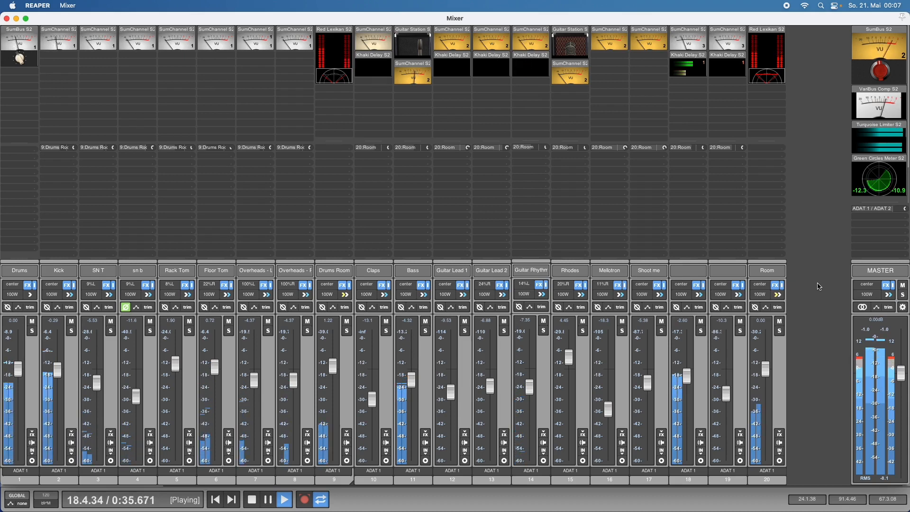
{"action": "key", "text": "space"}
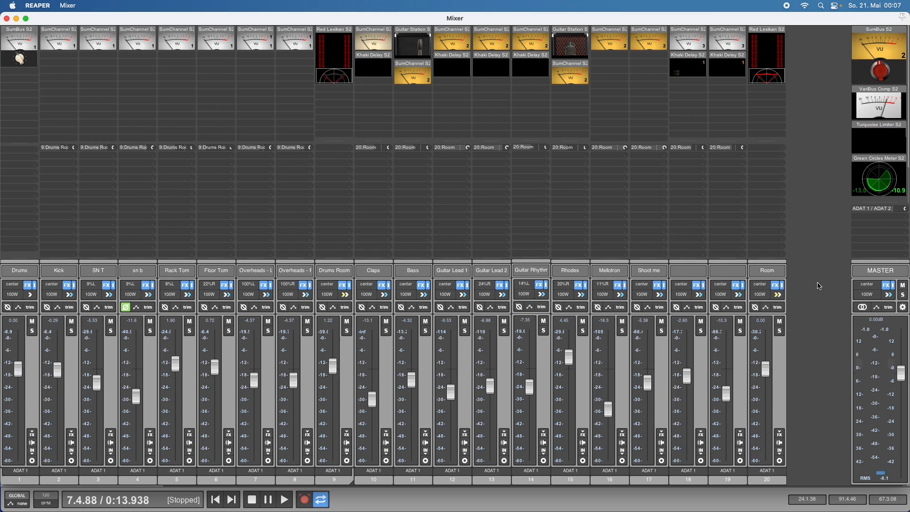
{"action": "left_click", "coordinate": [351, 66]}
{"action": "left_click", "coordinate": [359, 67]}
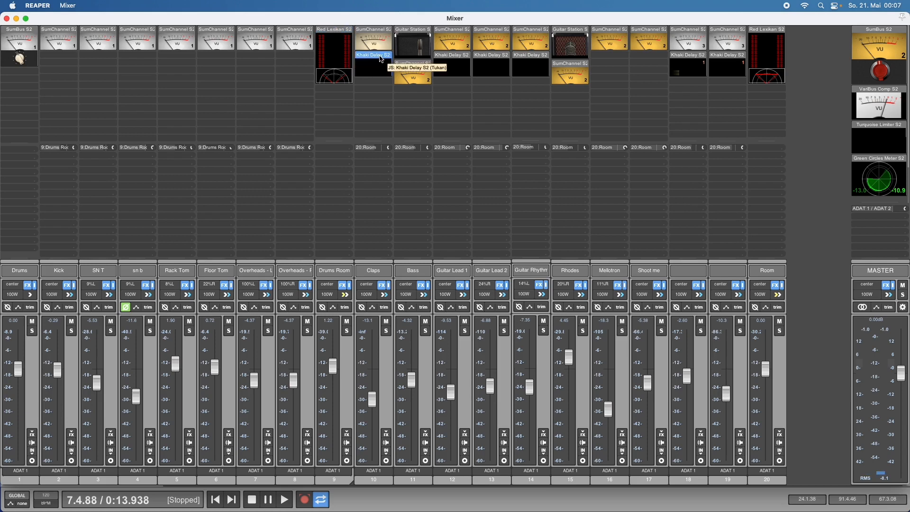
View the Khaki Delay on Claps and the Guitar Station on Bass, closing each plugin window after a look.
{"action": "double_click", "coordinate": [382, 59]}
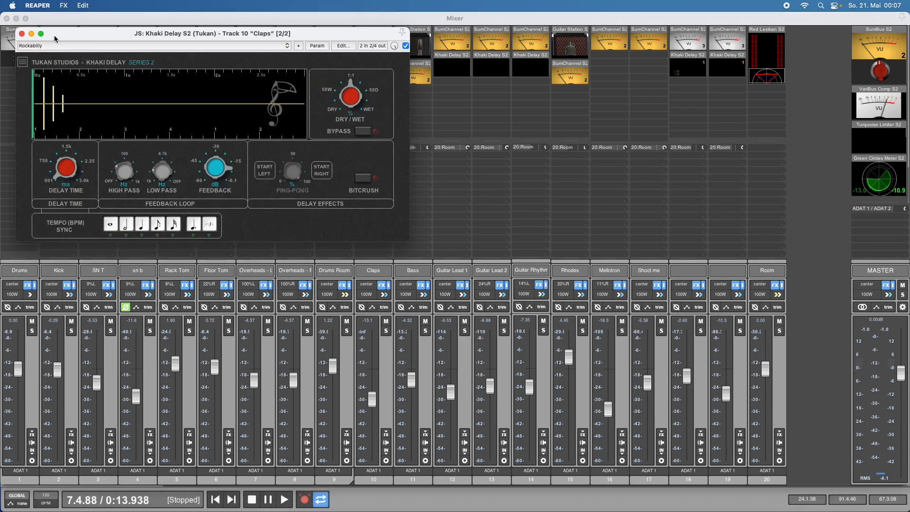
{"action": "left_click", "coordinate": [22, 34]}
{"action": "double_click", "coordinate": [414, 32]}
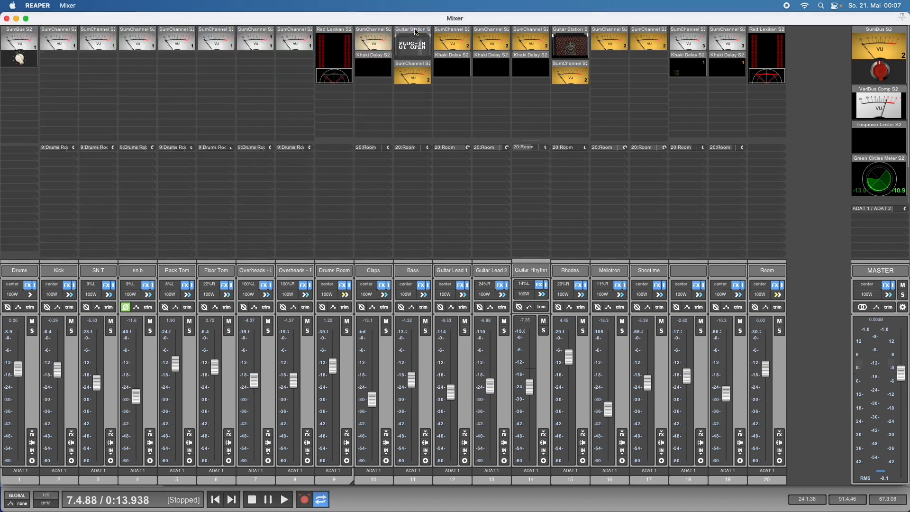
{"action": "left_click", "coordinate": [21, 34]}
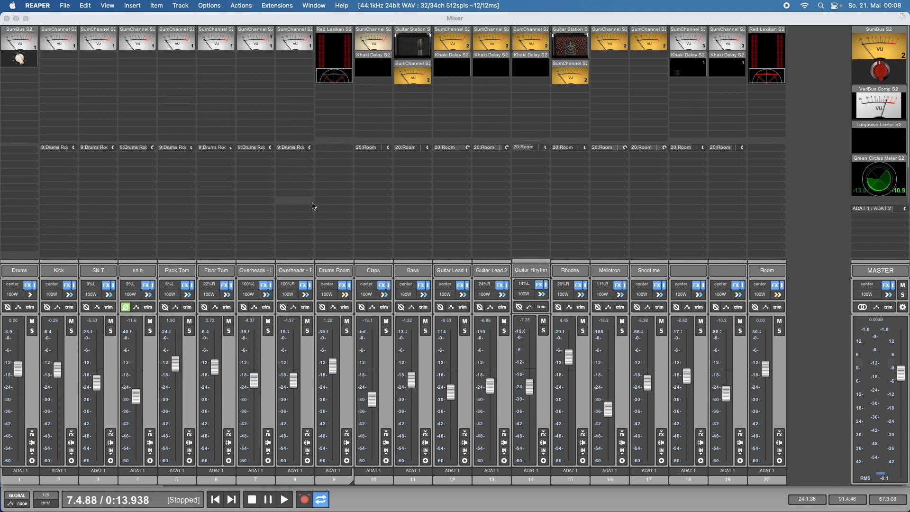
Point out the drum section by selecting Overheads - R, Drums Room, Kick and finally the Drums folder track.
{"action": "left_click", "coordinate": [301, 272]}
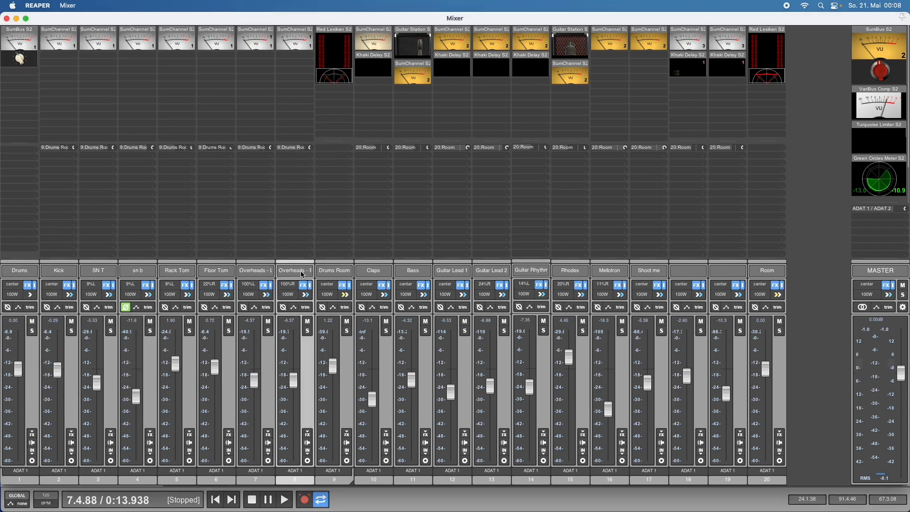
{"action": "key", "text": "Down"}
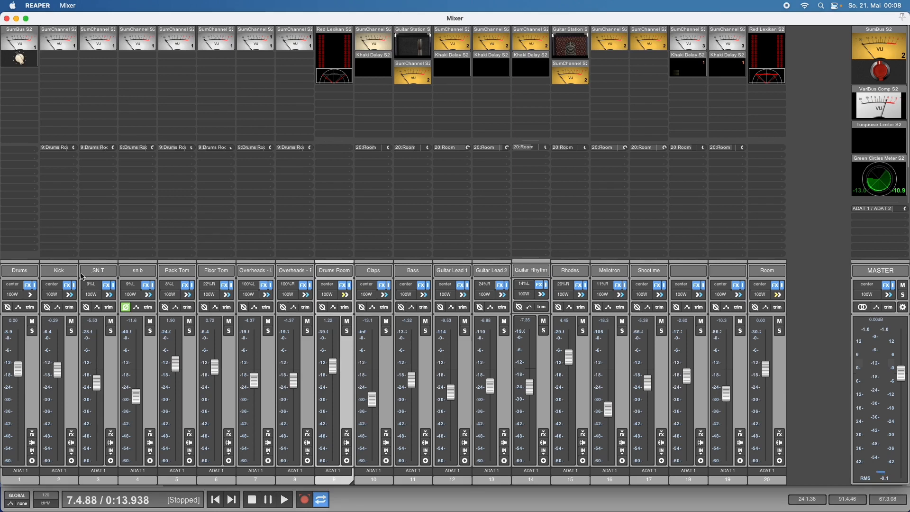
{"action": "left_click", "coordinate": [66, 275]}
{"action": "left_click", "coordinate": [22, 275]}
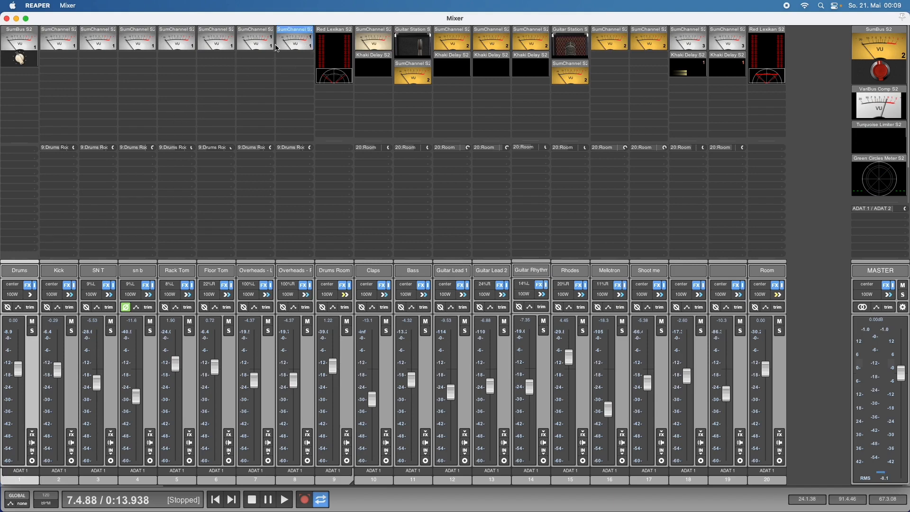
Open the SumChannel on Kick, play a short passage of the mix with it open, and close it.
{"action": "left_click", "coordinate": [76, 39]}
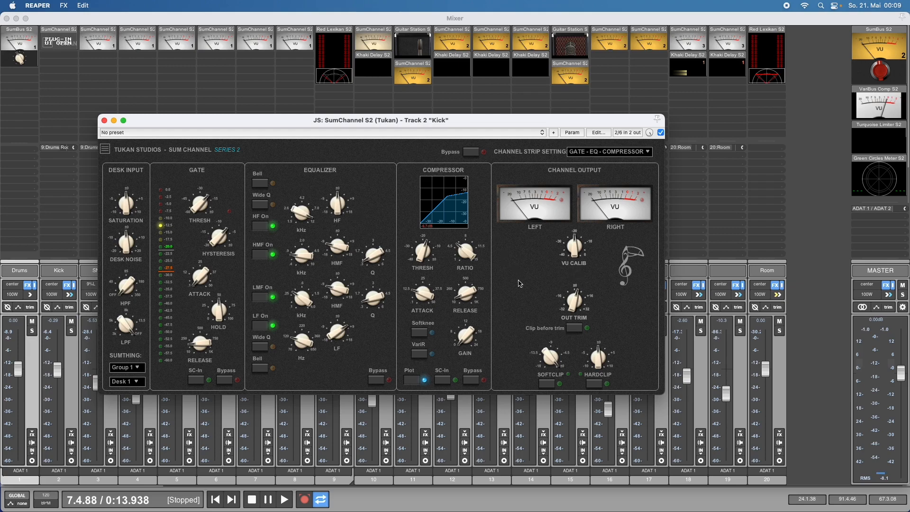
{"action": "key", "text": "space"}
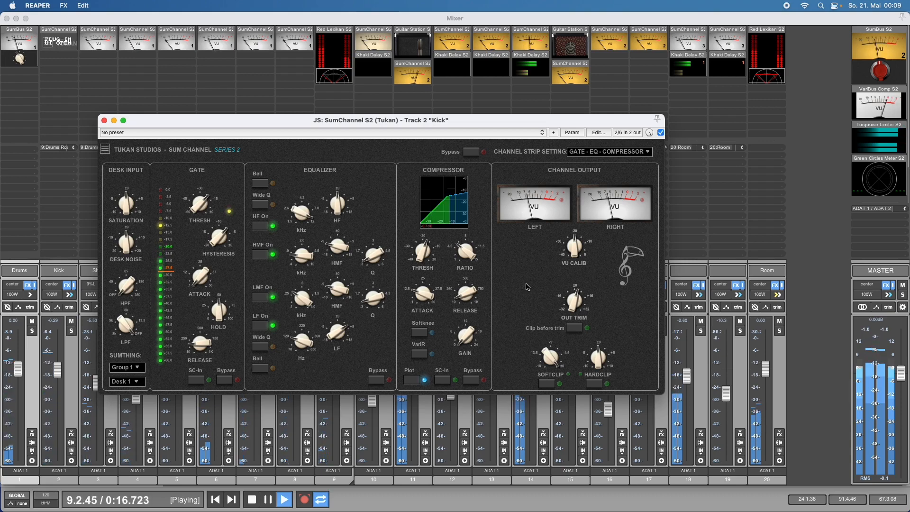
{"action": "key", "text": "space"}
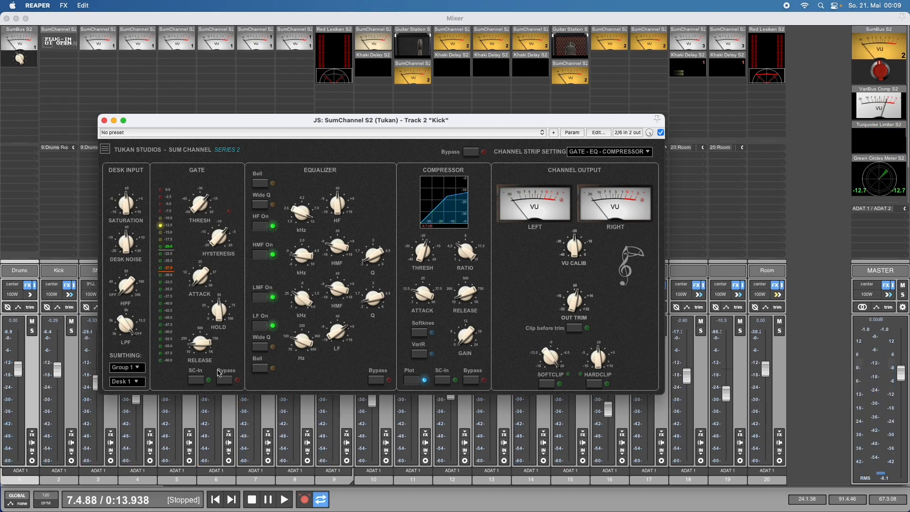
{"action": "left_click", "coordinate": [104, 120]}
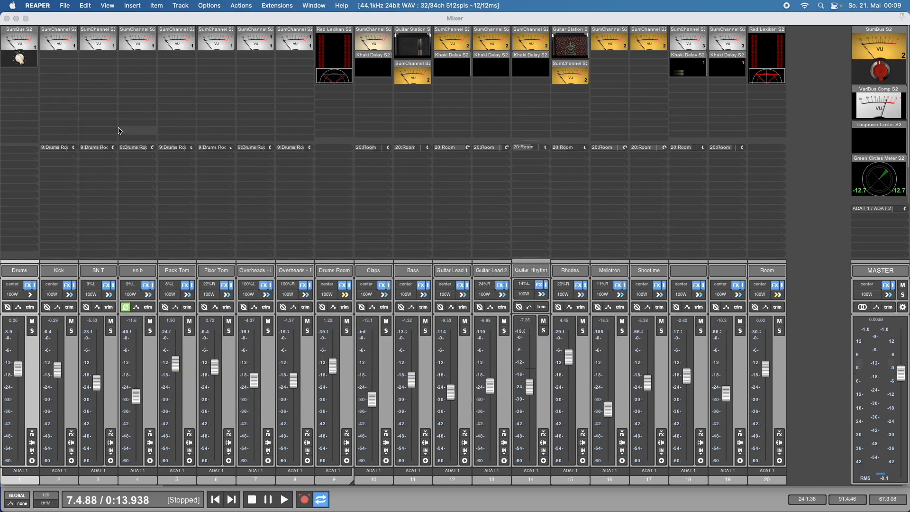
Open the SumBus on the Drums folder, toggle its soft clipper off and back on, and play the mix briefly.
{"action": "left_click", "coordinate": [21, 31]}
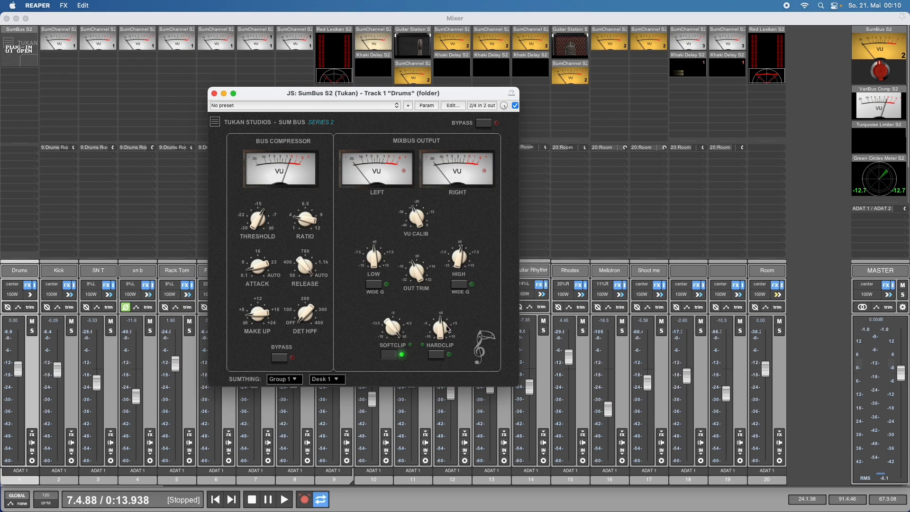
{"action": "left_click", "coordinate": [390, 357]}
{"action": "left_click", "coordinate": [390, 356]}
{"action": "left_click", "coordinate": [396, 356]}
{"action": "left_click", "coordinate": [397, 356]}
{"action": "key", "text": "space"}
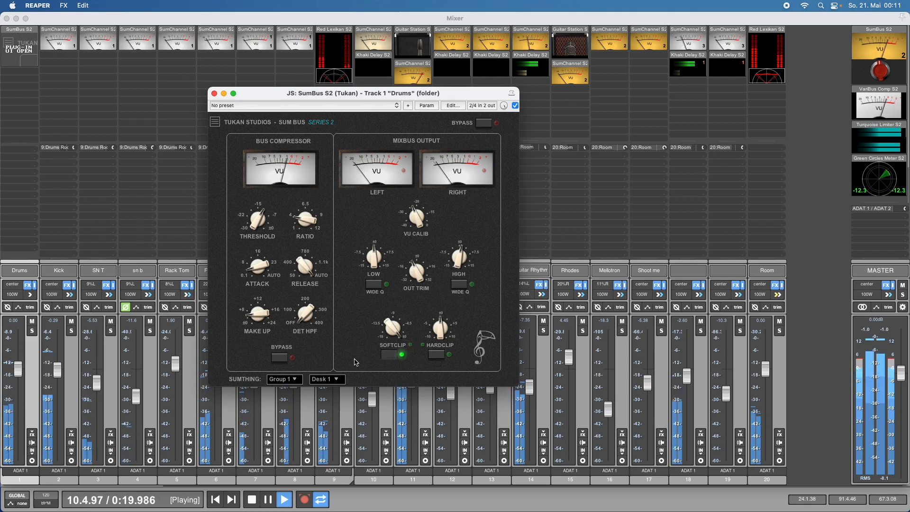
{"action": "key", "text": "space"}
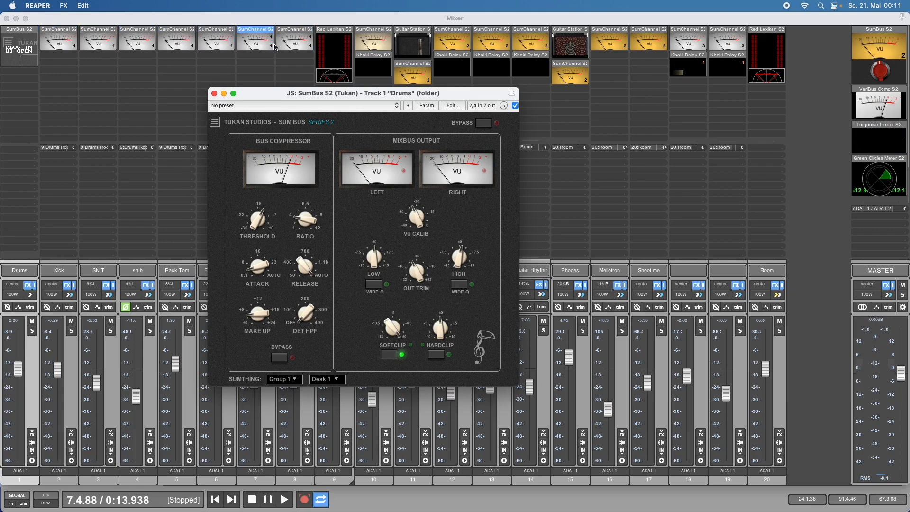
Switch the Drums SumBus to Desk 2 and back to Desk 1, then close its window.
{"action": "left_click", "coordinate": [339, 379]}
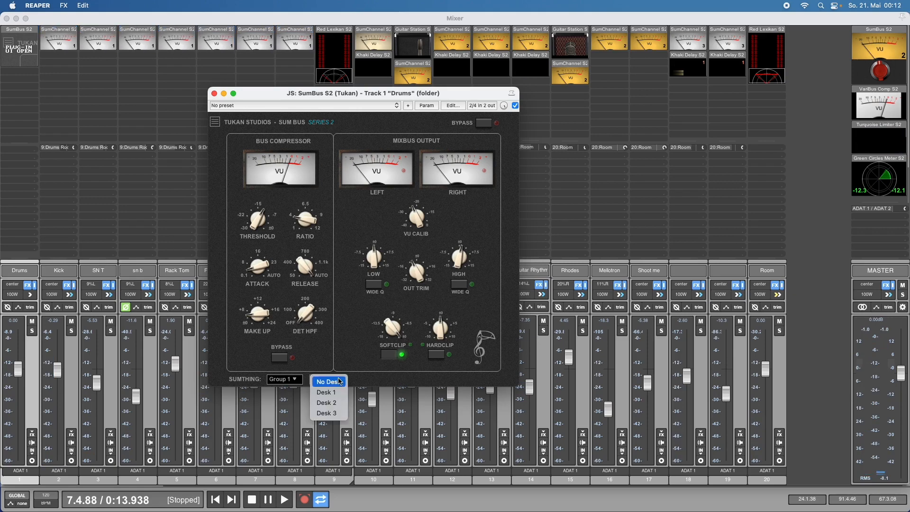
{"action": "left_click", "coordinate": [340, 403]}
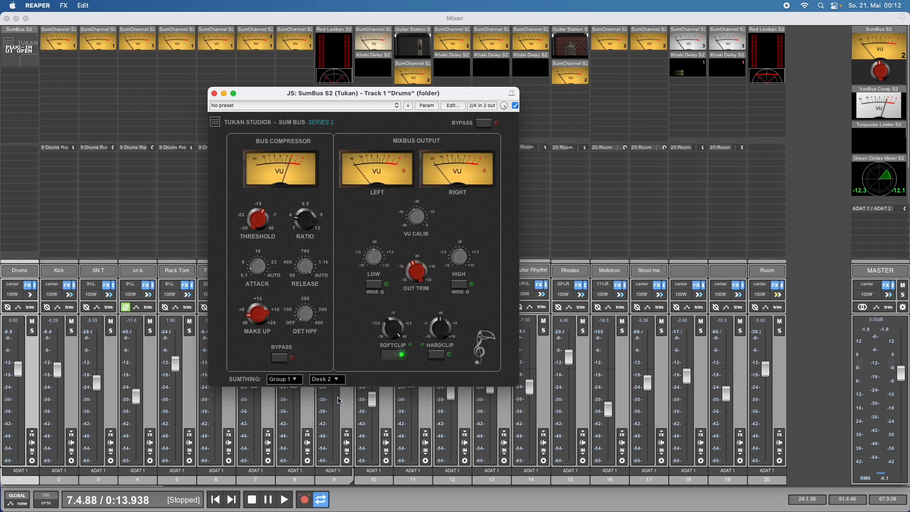
{"action": "left_click", "coordinate": [334, 382]}
{"action": "left_click", "coordinate": [333, 389]}
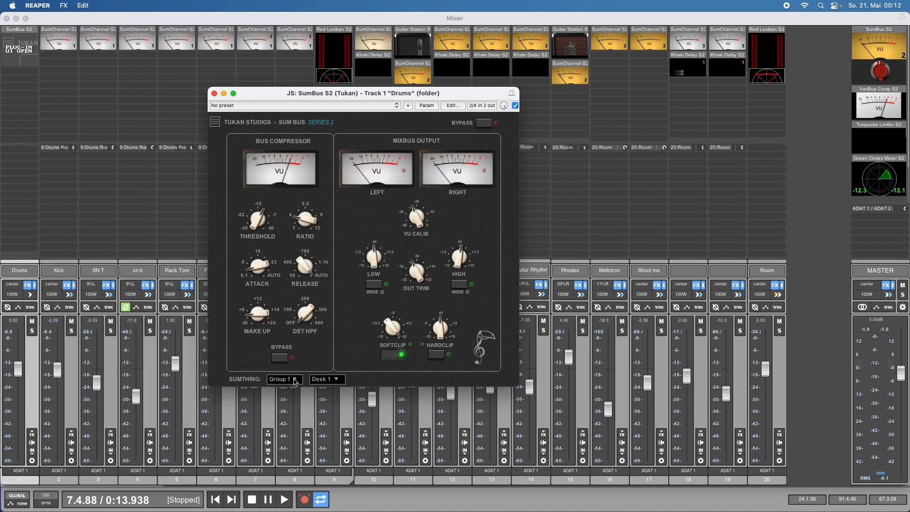
{"action": "left_click", "coordinate": [214, 93]}
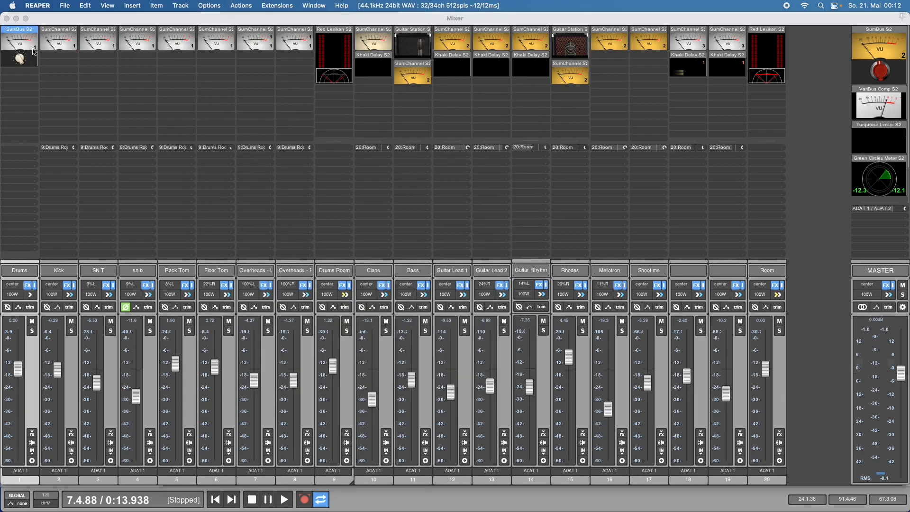
Open the SumChannel windows of Overheads - L and Overheads - R and arrange them so both are visible.
{"action": "left_click", "coordinate": [67, 52]}
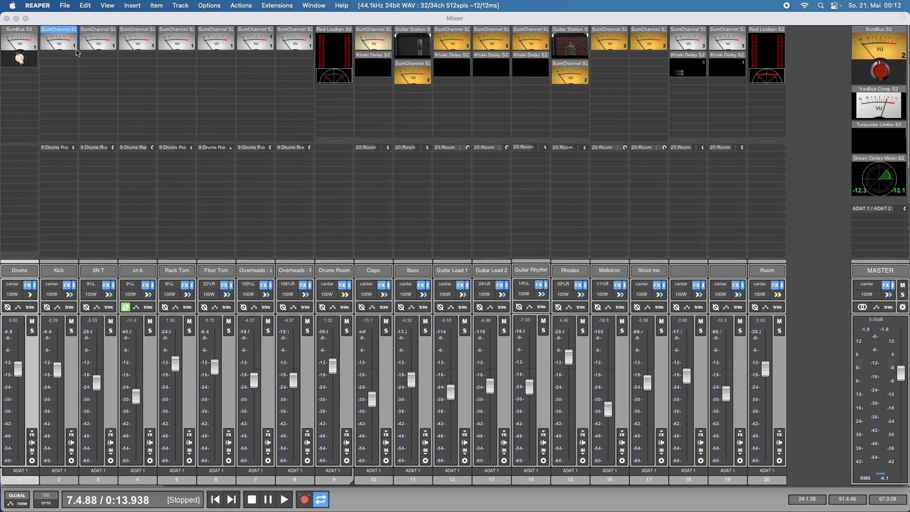
{"action": "double_click", "coordinate": [264, 30]}
{"action": "left_click_drag", "start_coordinate": [266, 30], "coordinate": [265, 218]}
{"action": "left_click", "coordinate": [301, 32]}
{"action": "double_click", "coordinate": [302, 32]}
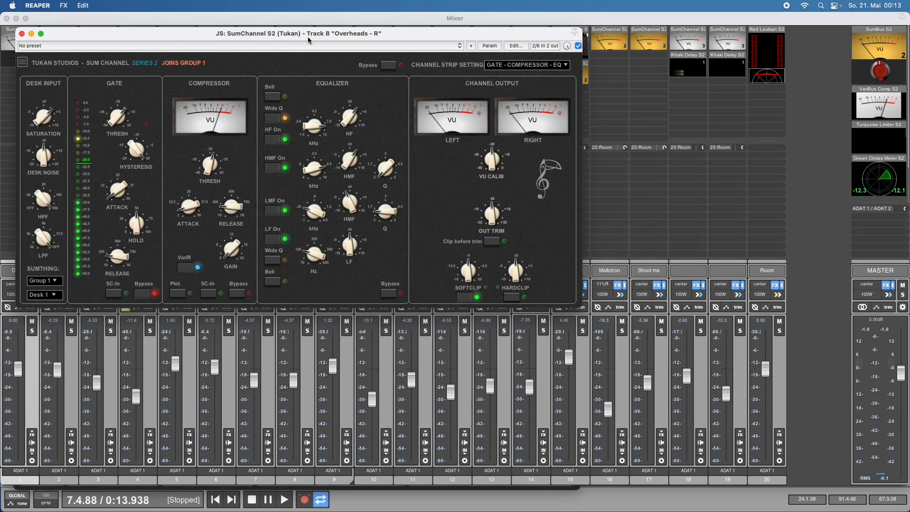
{"action": "left_click_drag", "start_coordinate": [301, 32], "coordinate": [613, 70]}
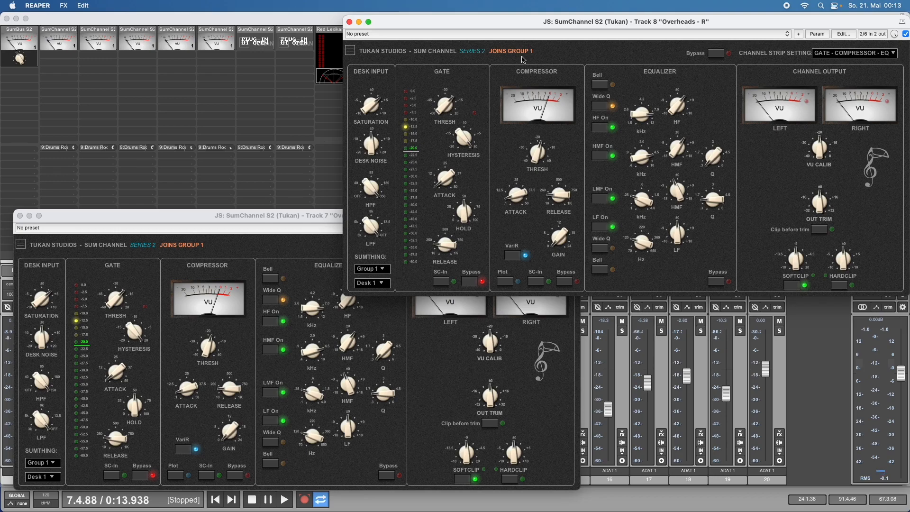
Examine the parameter group options of the Overheads - R SumChannel, and close both overhead plugin windows.
{"action": "left_click", "coordinate": [351, 52]}
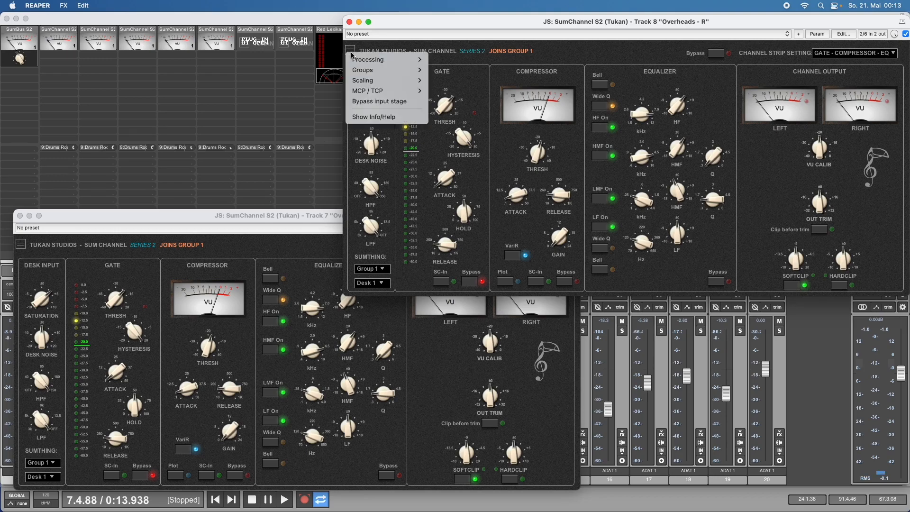
{"action": "mouse_move", "coordinate": [379, 70]}
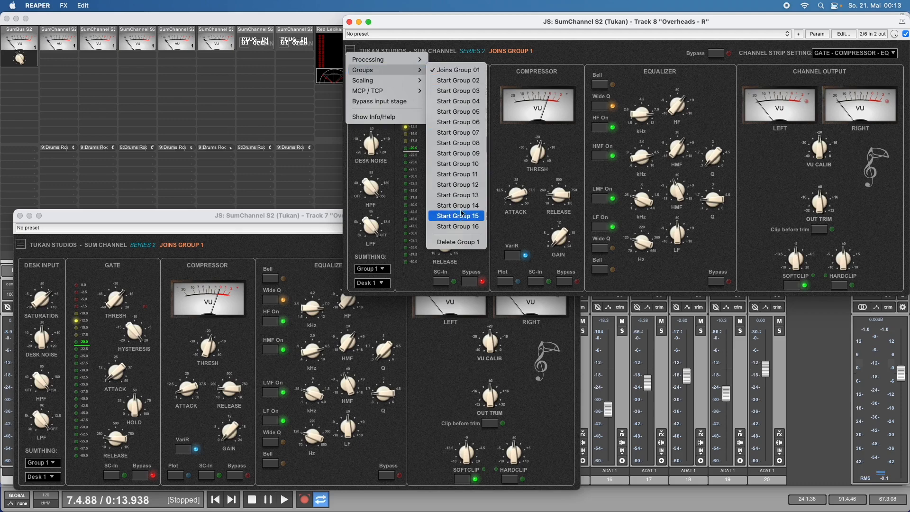
{"action": "left_click", "coordinate": [513, 160]}
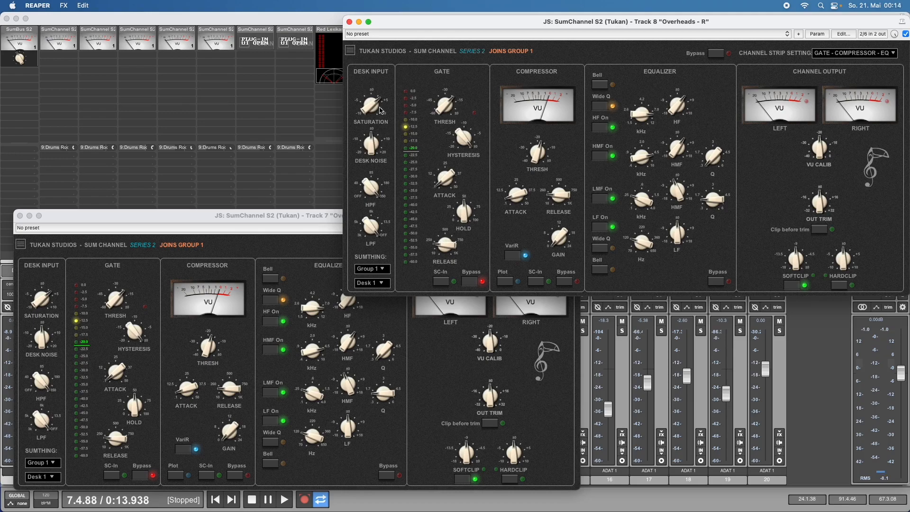
{"action": "left_click_drag", "start_coordinate": [382, 110], "coordinate": [379, 107]}
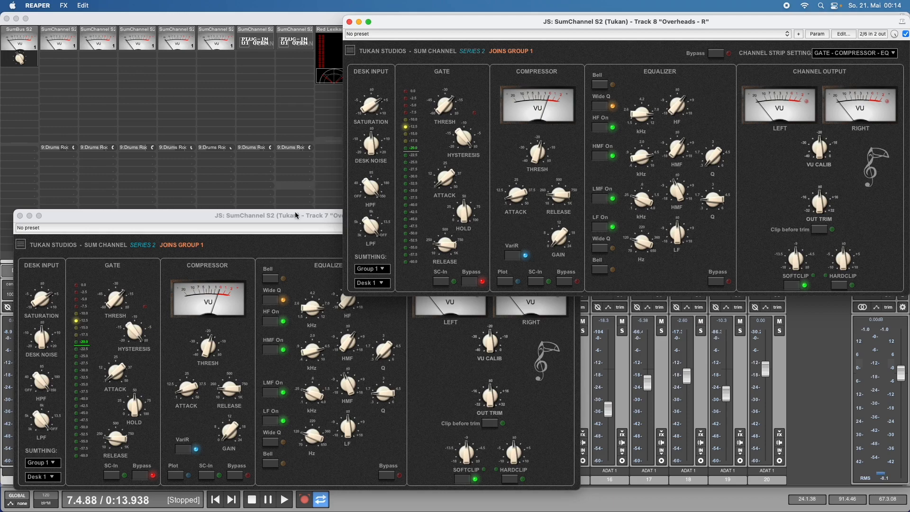
{"action": "left_click", "coordinate": [350, 50]}
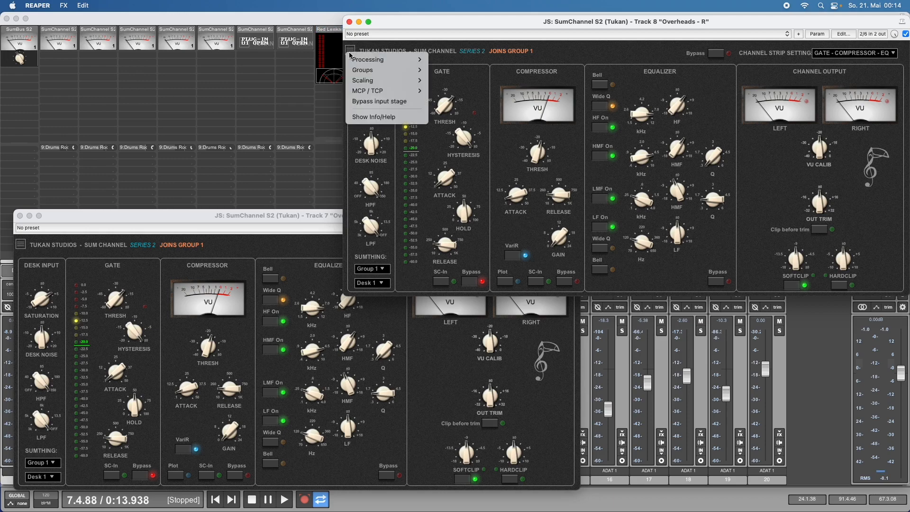
{"action": "mouse_move", "coordinate": [359, 71]}
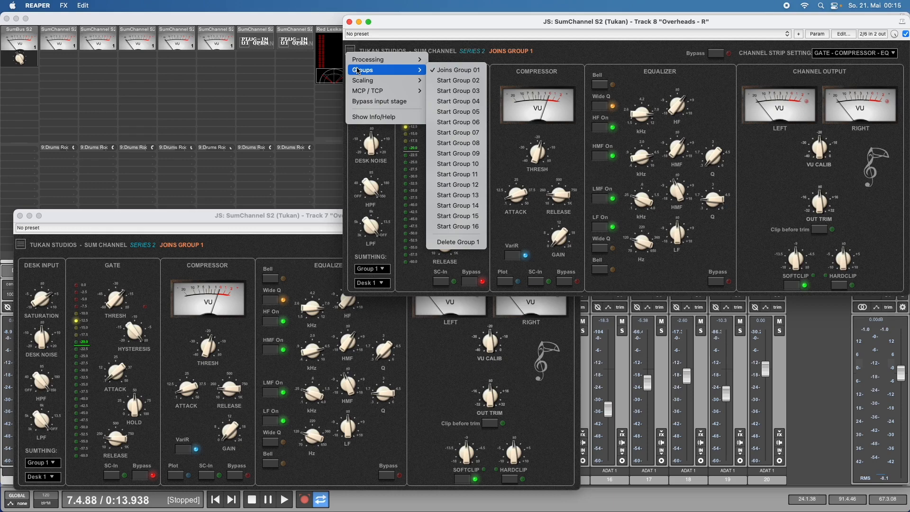
{"action": "left_click", "coordinate": [20, 216]}
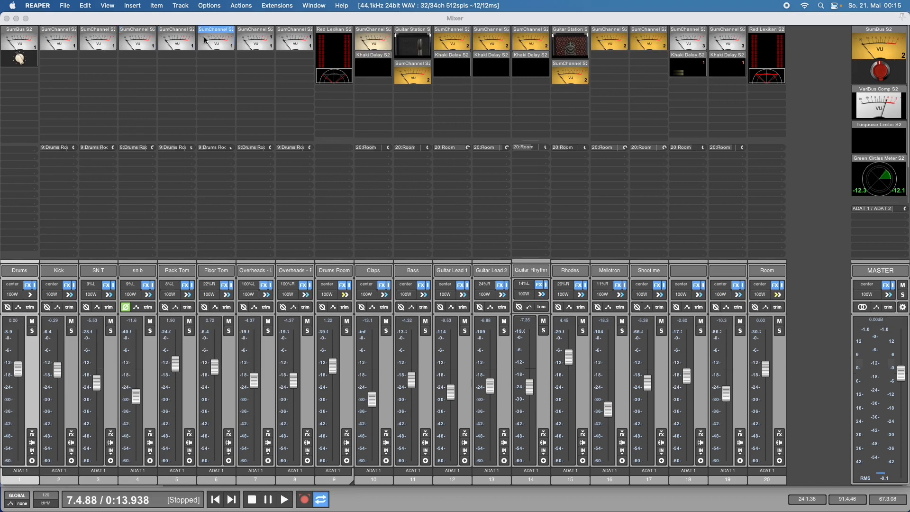
Hide the embedded mixer UI of the Kick SumChannel and show it again.
{"action": "right_click", "coordinate": [56, 31]}
{"action": "left_click", "coordinate": [86, 193]}
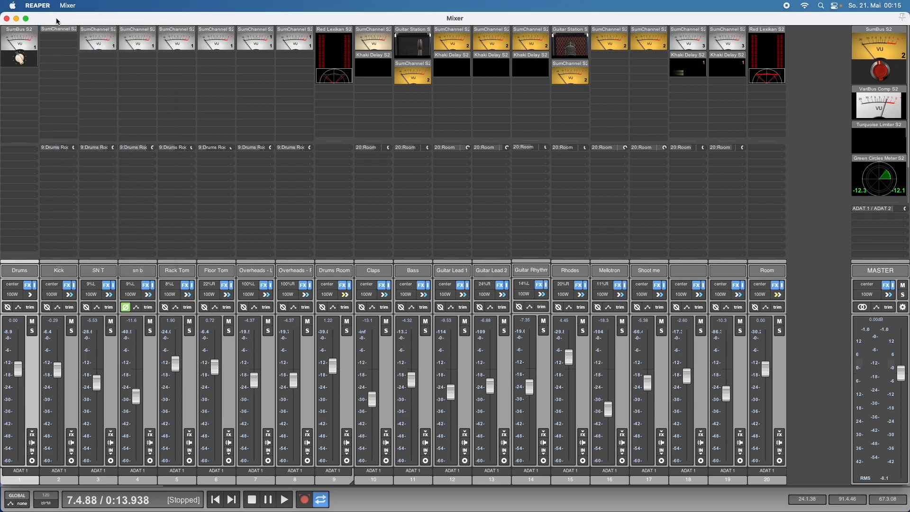
{"action": "left_click", "coordinate": [64, 30]}
{"action": "right_click", "coordinate": [64, 34]}
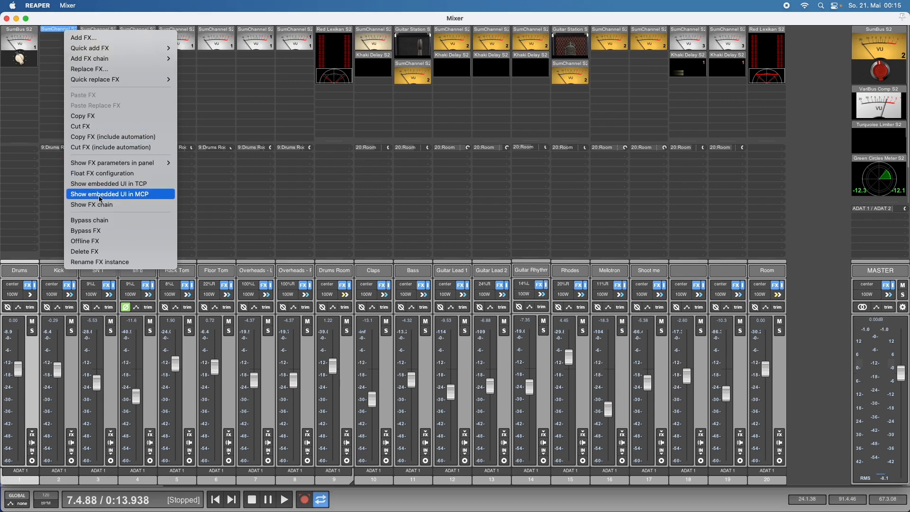
{"action": "left_click", "coordinate": [118, 194]}
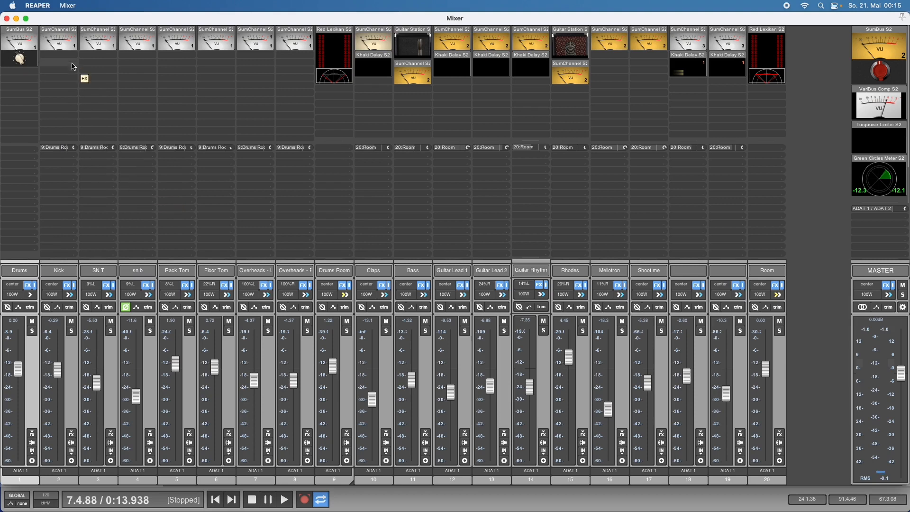
Switch the drum group to Desk 2 and back to Desk 1 from the Kick SumChannel's embedded mixer UI.
{"action": "left_click", "coordinate": [67, 44]}
{"action": "right_click", "coordinate": [67, 44]}
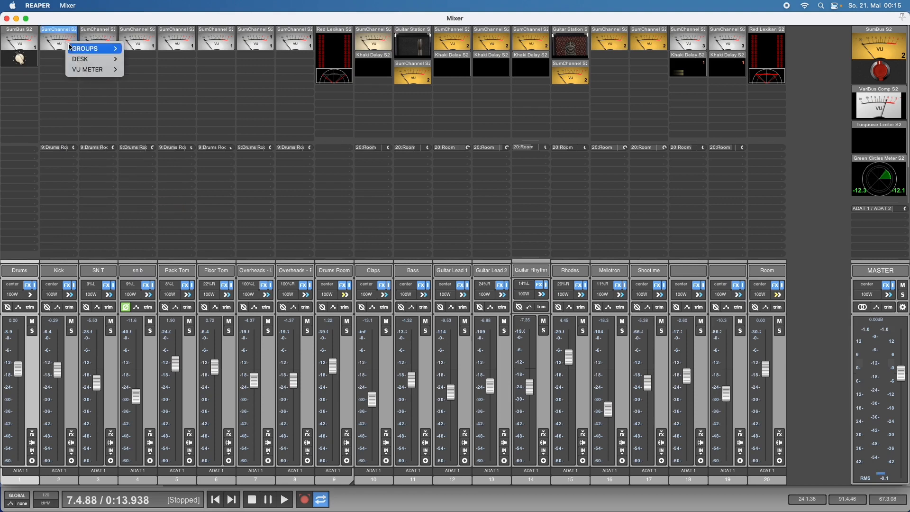
{"action": "mouse_move", "coordinate": [74, 49]}
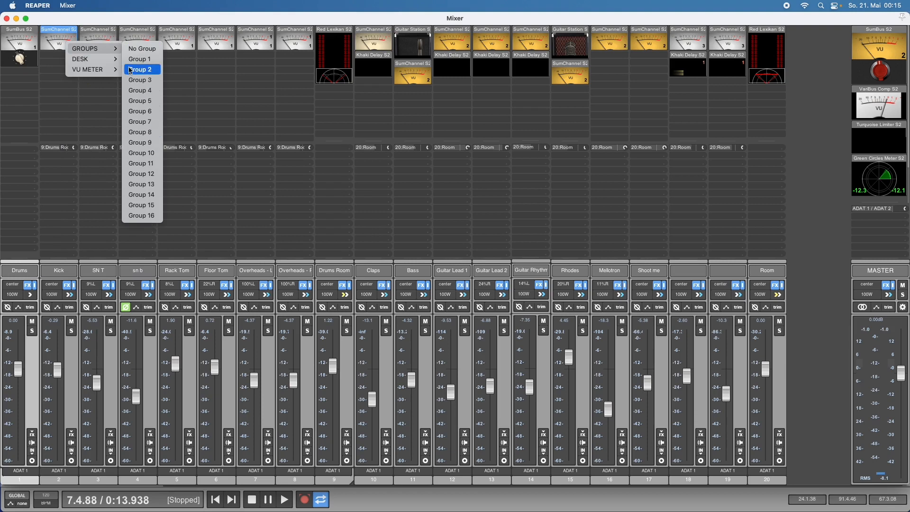
{"action": "mouse_move", "coordinate": [109, 59]}
{"action": "left_click", "coordinate": [136, 84]}
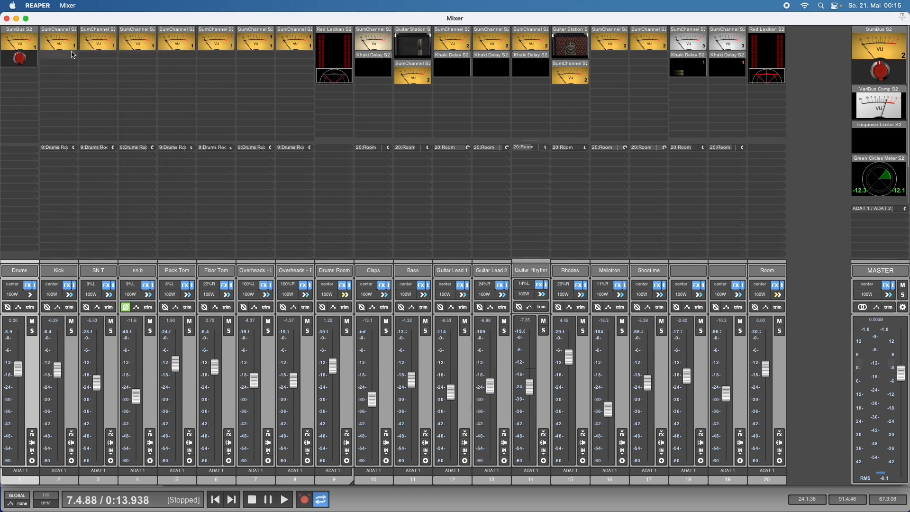
{"action": "right_click", "coordinate": [62, 45]}
{"action": "mouse_move", "coordinate": [105, 65]}
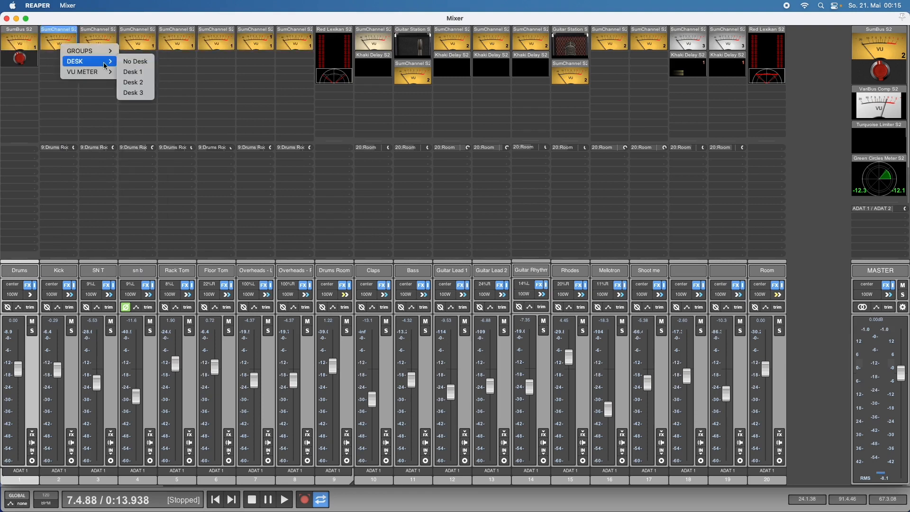
{"action": "left_click", "coordinate": [133, 73]}
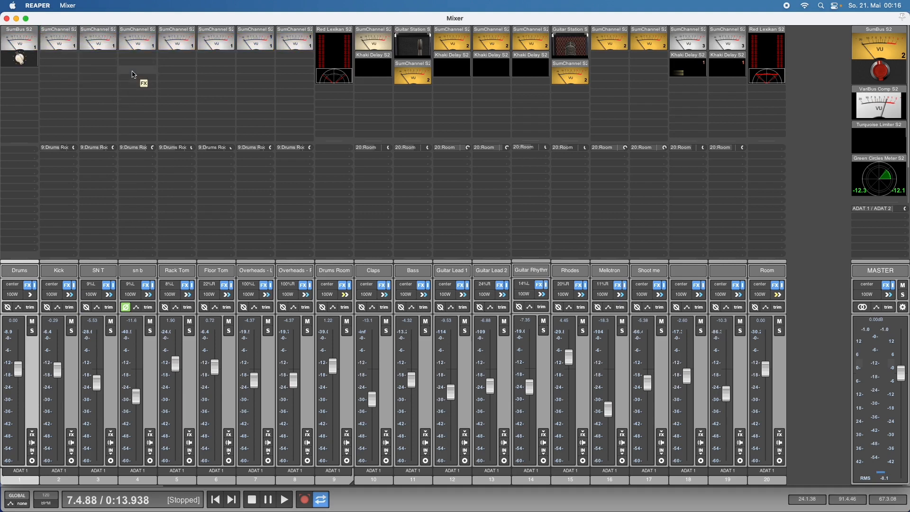
Set the Kick SumChannel's embedded meter to Gain Reduction VU.
{"action": "right_click", "coordinate": [64, 45]}
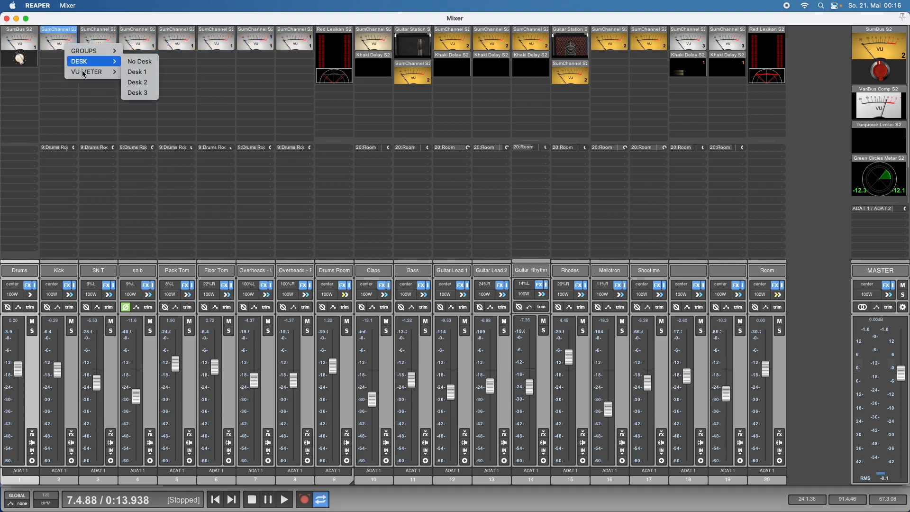
{"action": "mouse_move", "coordinate": [106, 71]}
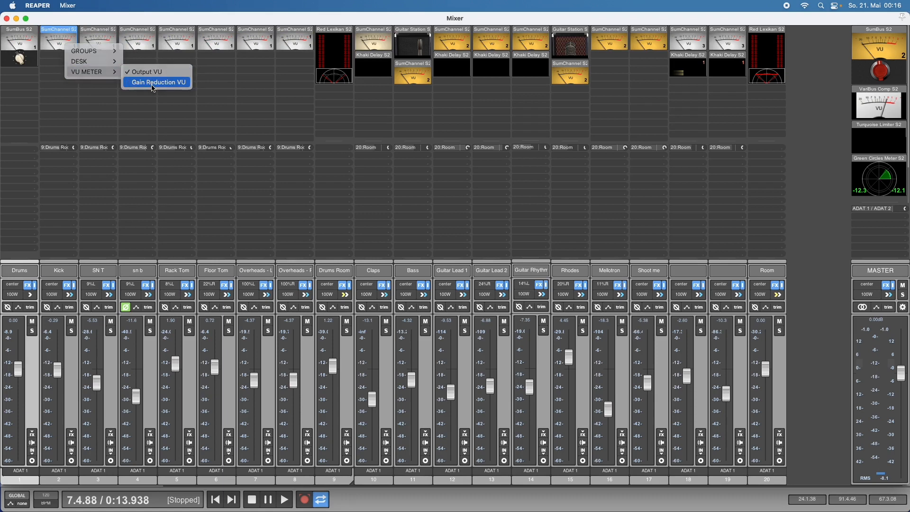
{"action": "left_click", "coordinate": [153, 83]}
{"action": "left_click", "coordinate": [24, 62]}
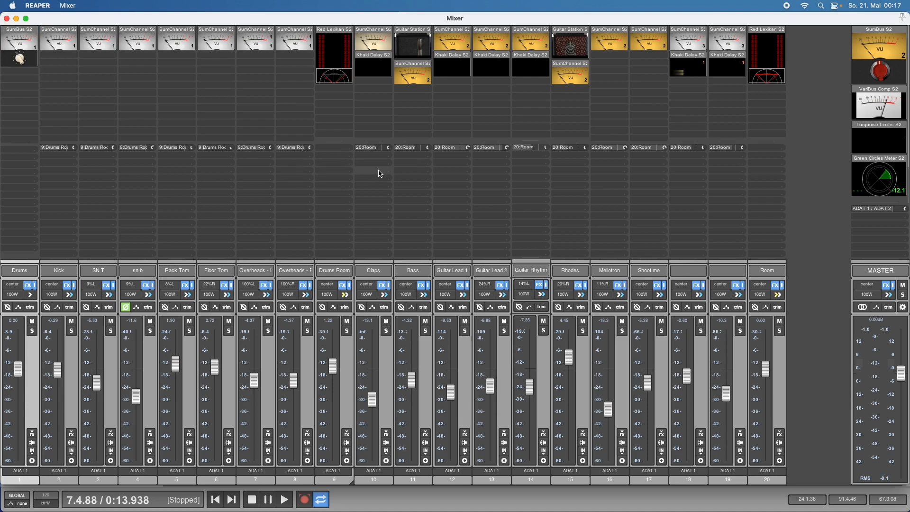
{"action": "left_click", "coordinate": [370, 45]}
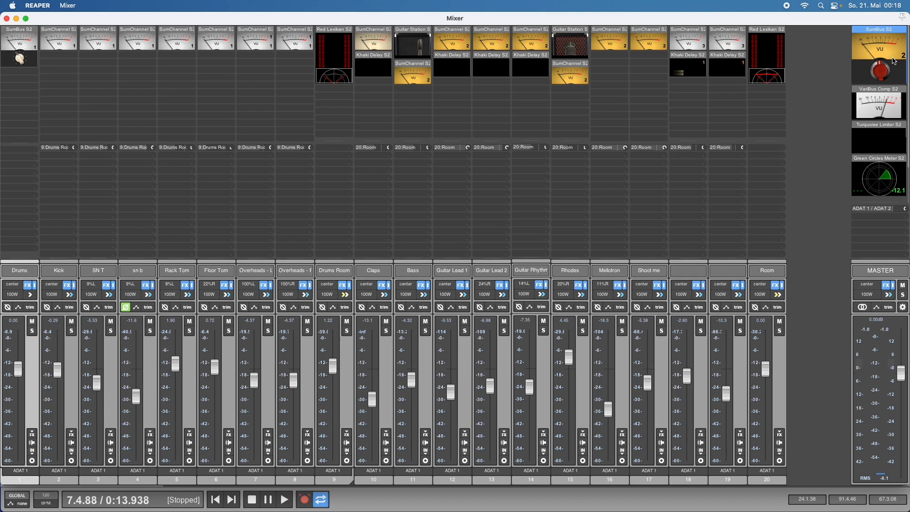
{"action": "left_click", "coordinate": [690, 48]}
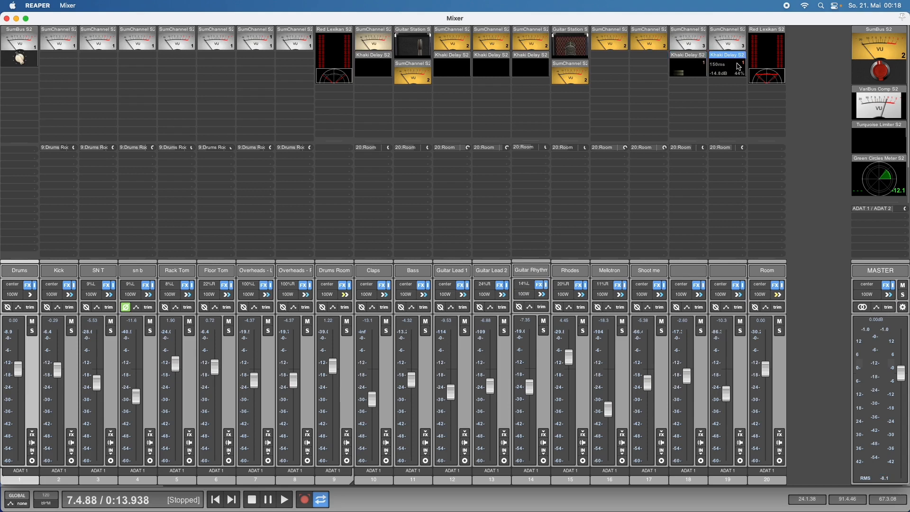
Open the Khaki Delay window of track 18 and examine its plugin options.
{"action": "left_click", "coordinate": [688, 65]}
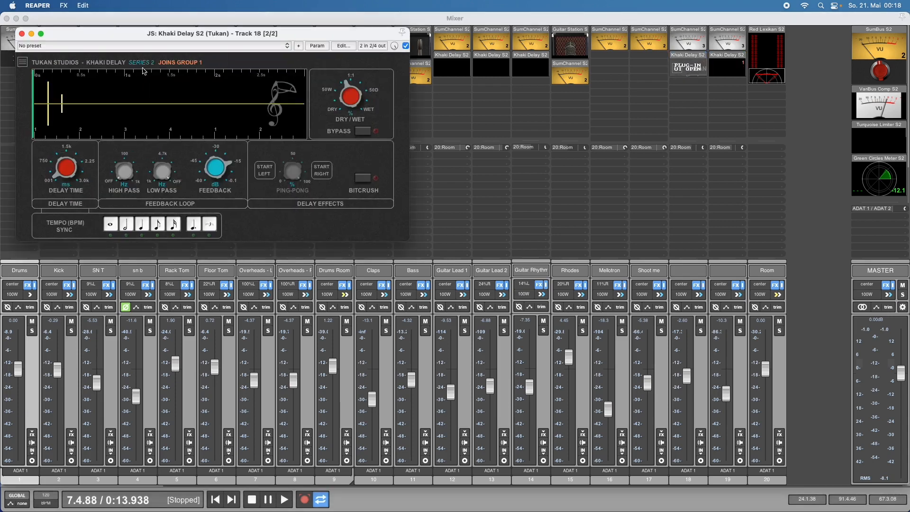
{"action": "left_click", "coordinate": [24, 62]}
{"action": "mouse_move", "coordinate": [42, 84]}
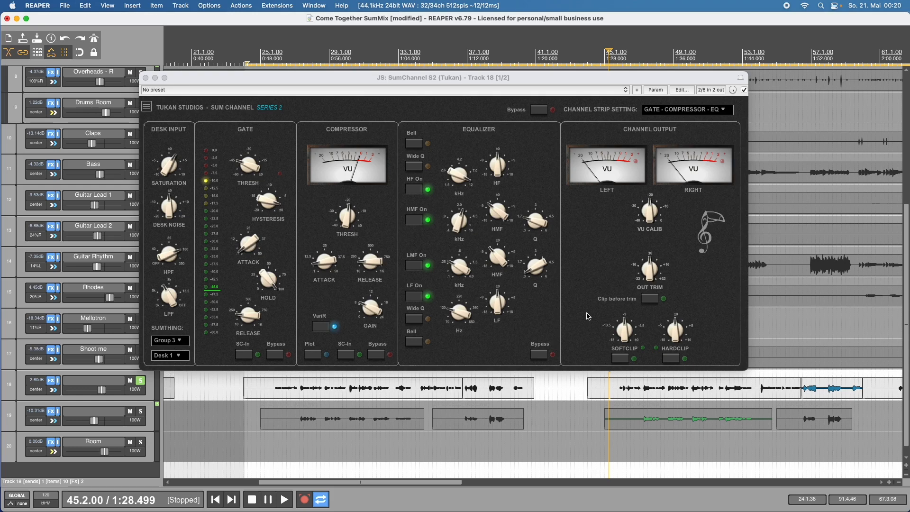
Switch the track 18 SumChannel to Desk 3 and play the soloed passage from bar 45 to audition it.
{"action": "left_click", "coordinate": [184, 356]}
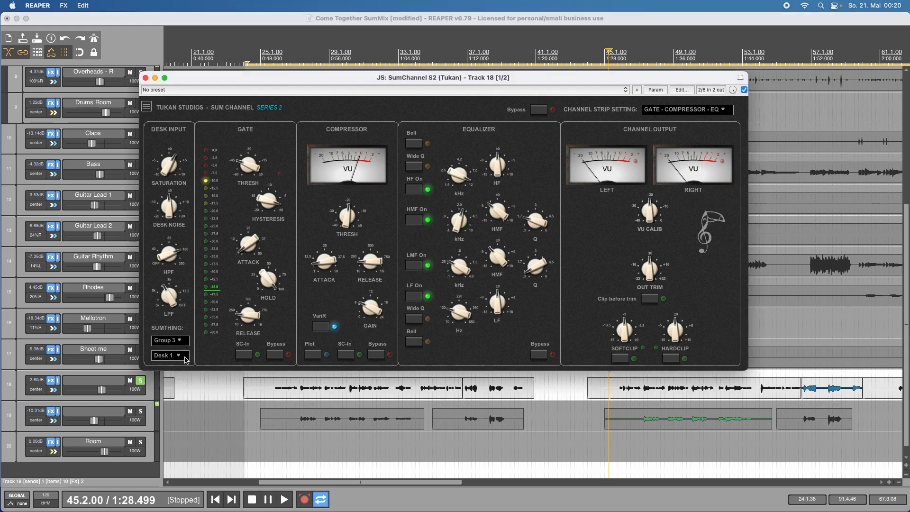
{"action": "key", "text": "Return"}
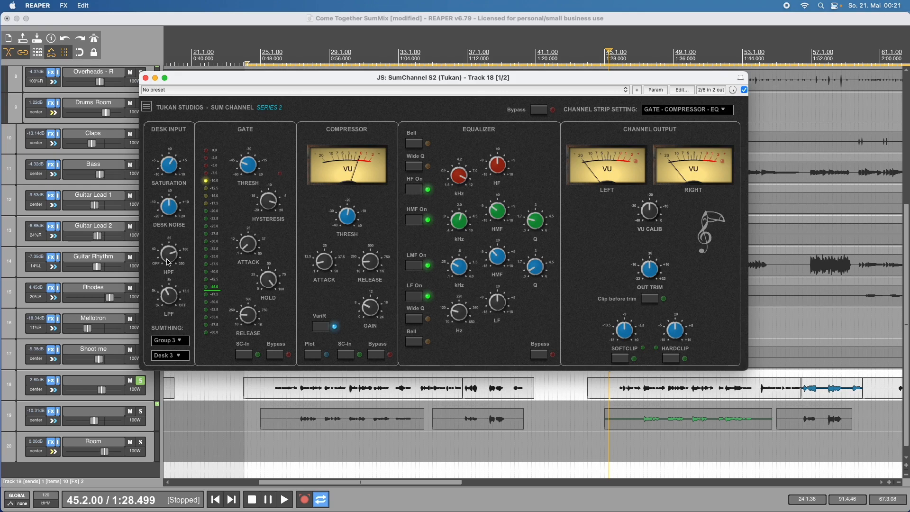
{"action": "mouse_move", "coordinate": [168, 263]}
{"action": "mouse_move", "coordinate": [175, 298]}
{"action": "key", "text": "space"}
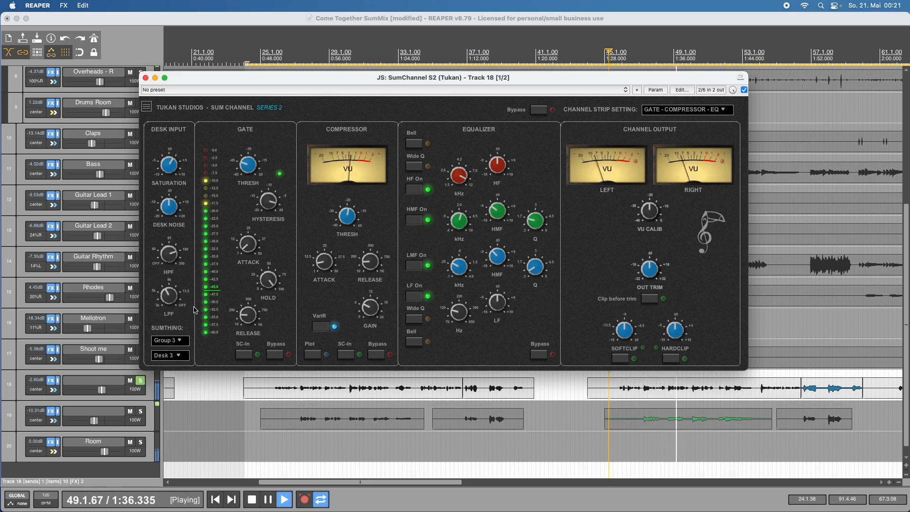
{"action": "key", "text": "space"}
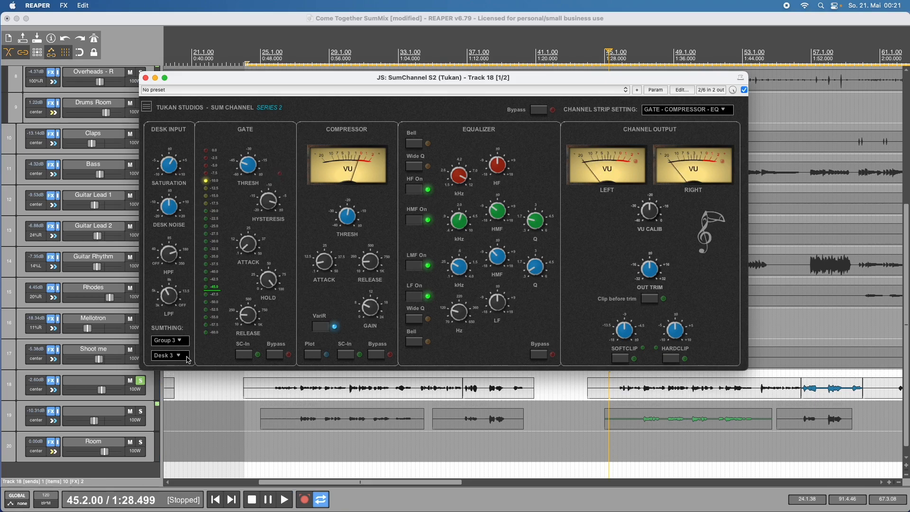
Return the track 18 SumChannel to Desk 1 and play the same passage for comparison.
{"action": "left_click", "coordinate": [185, 357]}
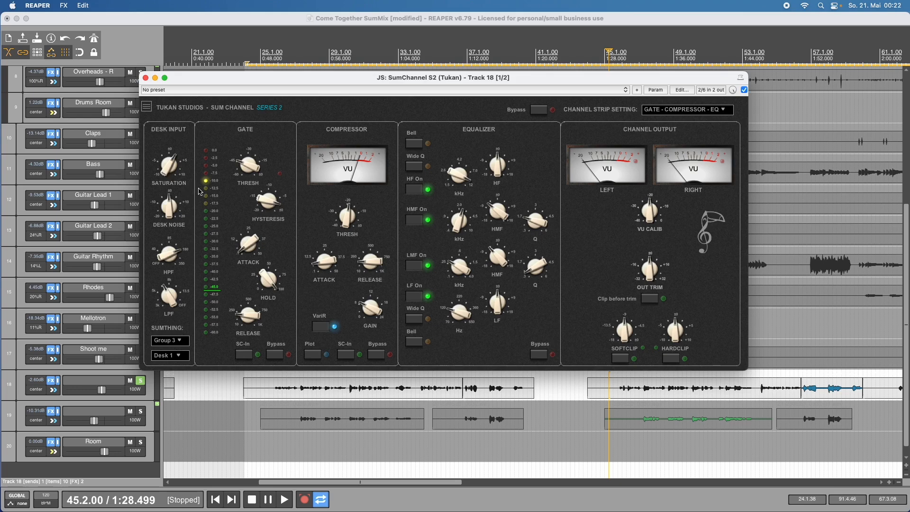
{"action": "key", "text": "space"}
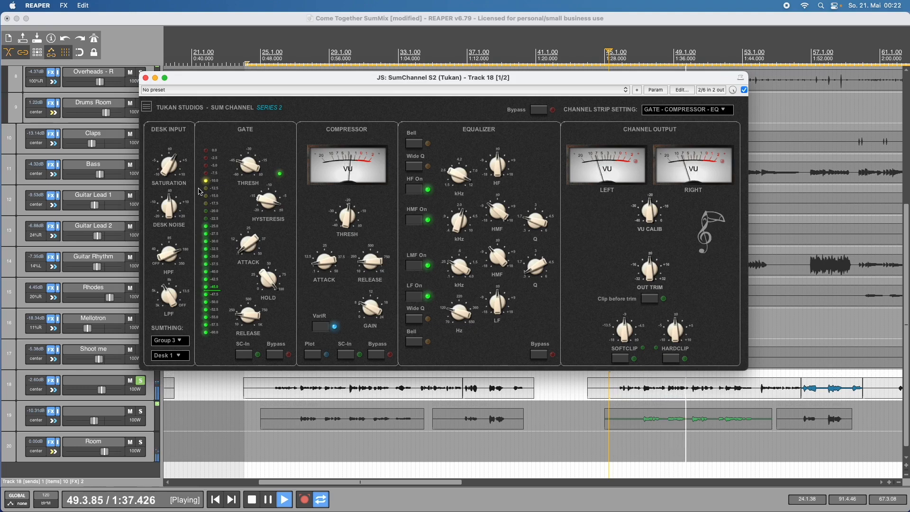
{"action": "key", "text": "space"}
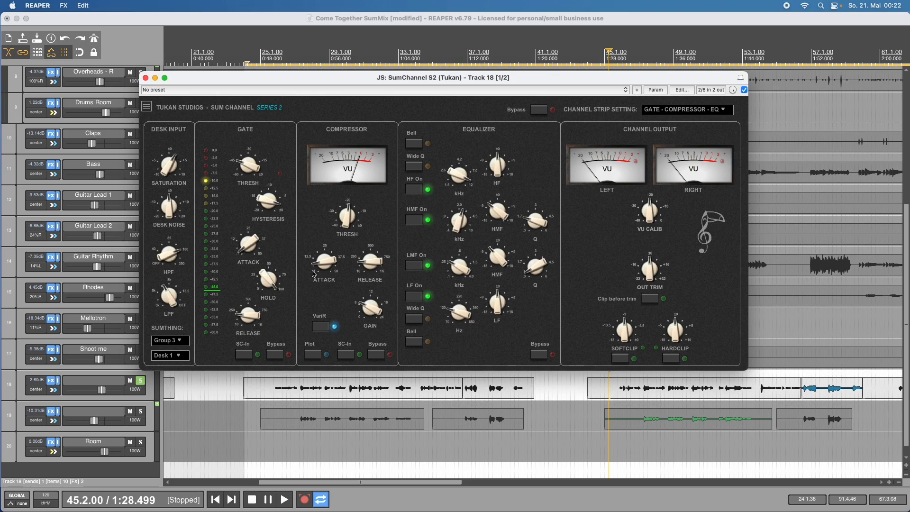
Enlarge the track 18 SumChannel window to nearly full screen width and set the gate threshold to -30 dB.
{"action": "left_click_drag", "start_coordinate": [291, 82], "coordinate": [165, 25]}
{"action": "left_click_drag", "start_coordinate": [618, 308], "coordinate": [890, 437]}
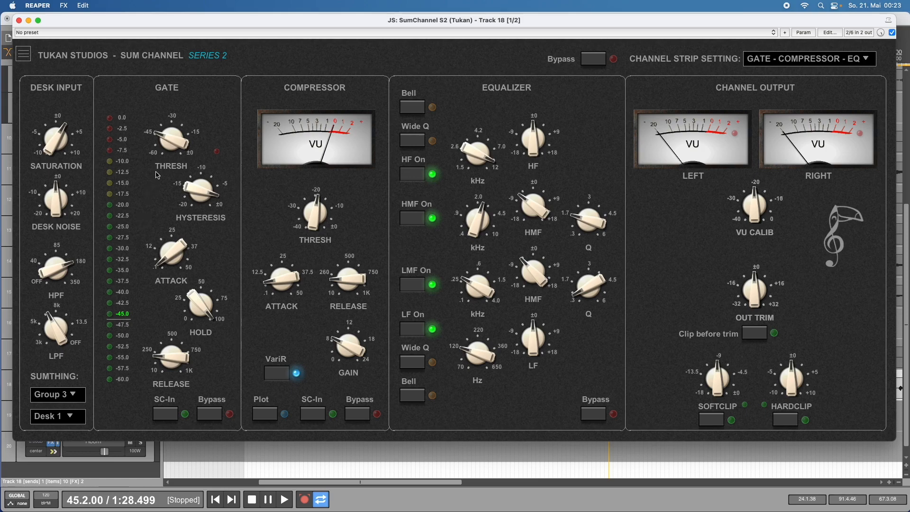
{"action": "left_click_drag", "start_coordinate": [172, 143], "coordinate": [129, 296]}
{"action": "left_click_drag", "start_coordinate": [172, 148], "coordinate": [174, 138]}
Examine the plugin's pin connector with the gate's sidechain input switched on, and toggle the gate sidechain and bypass off again.
{"action": "left_click", "coordinate": [172, 416]}
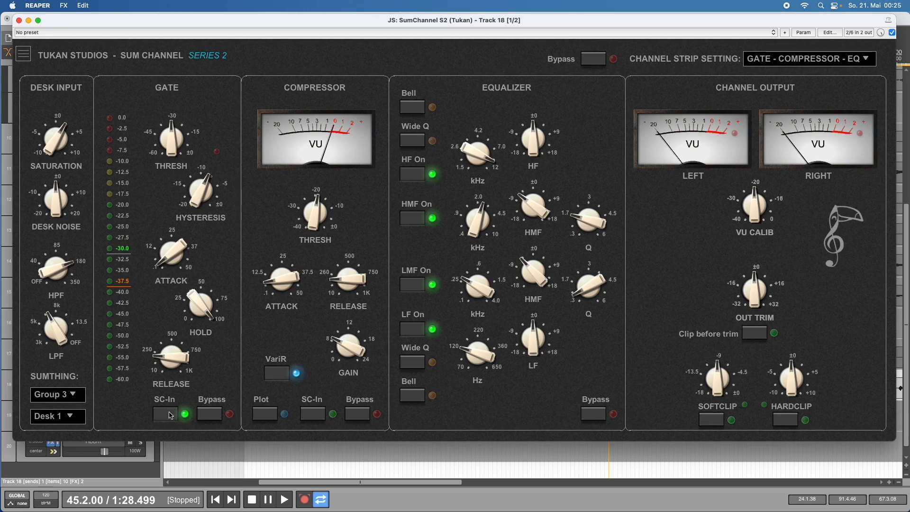
{"action": "left_click", "coordinate": [853, 32]}
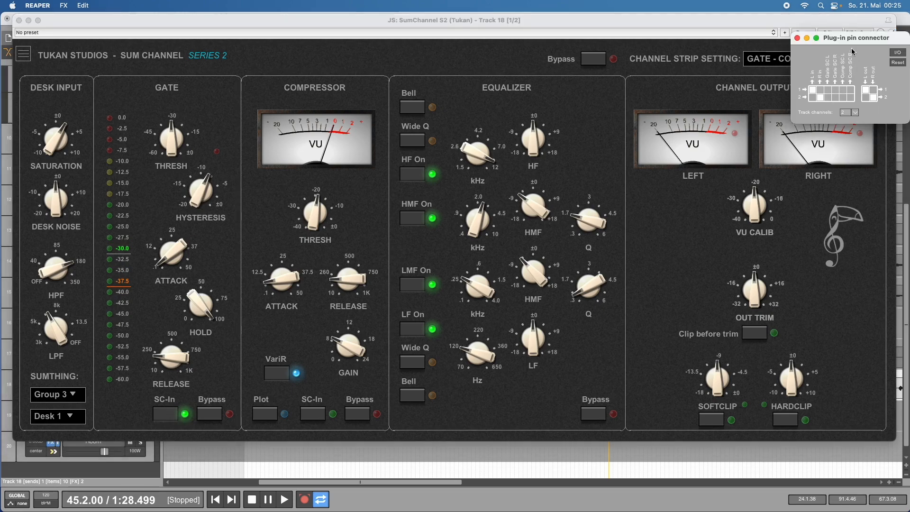
{"action": "left_click", "coordinate": [797, 38]}
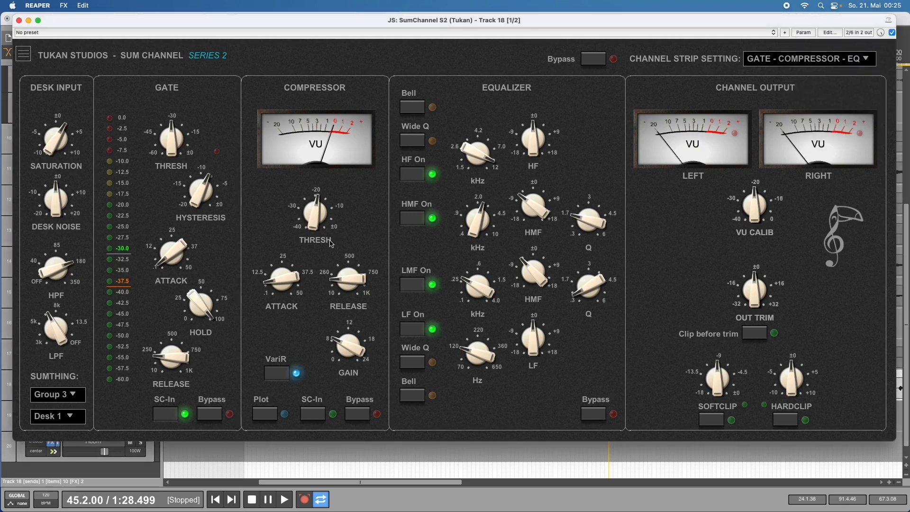
{"action": "left_click", "coordinate": [165, 414]}
{"action": "left_click", "coordinate": [216, 415]}
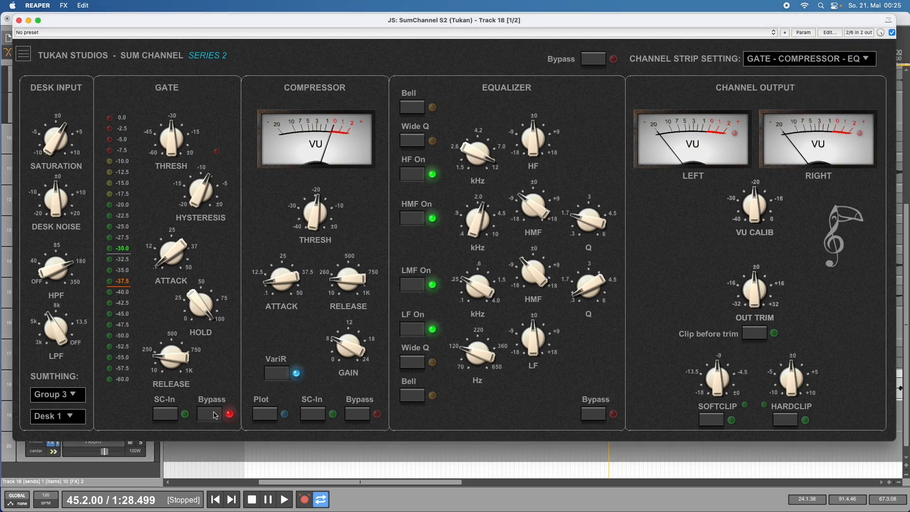
{"action": "left_click", "coordinate": [215, 415]}
Display the compressor's curve plot, turn off VariR and enable Softknee.
{"action": "left_click", "coordinate": [264, 417]}
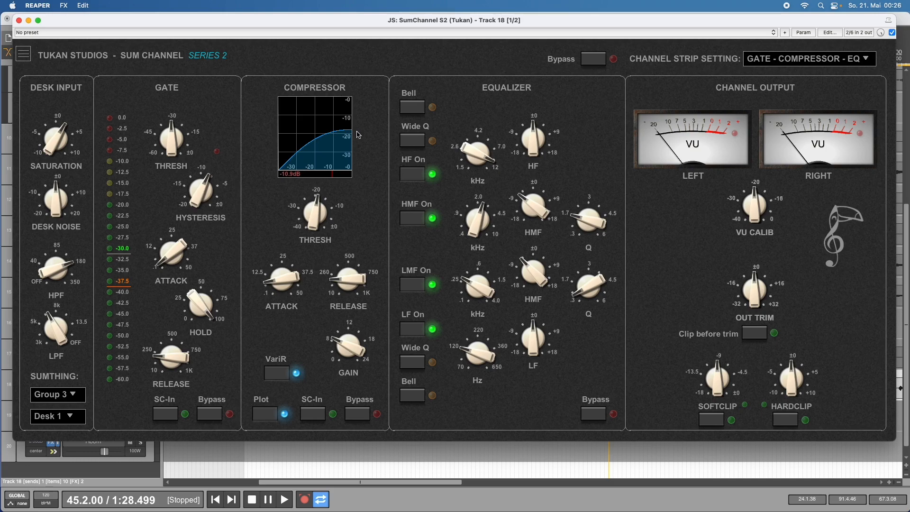
{"action": "left_click", "coordinate": [277, 374]}
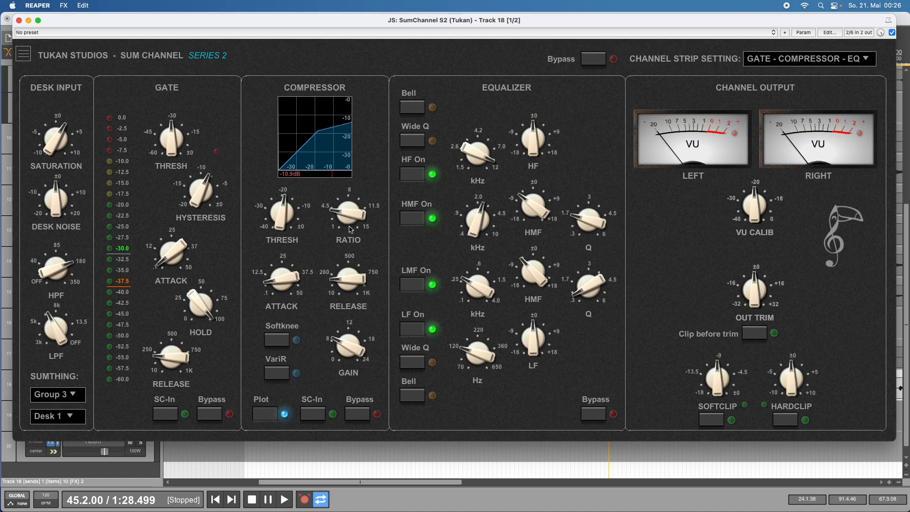
{"action": "left_click_drag", "start_coordinate": [354, 208], "coordinate": [349, 222]}
{"action": "left_click", "coordinate": [283, 345]}
{"action": "left_click", "coordinate": [281, 346]}
{"action": "left_click", "coordinate": [287, 343]}
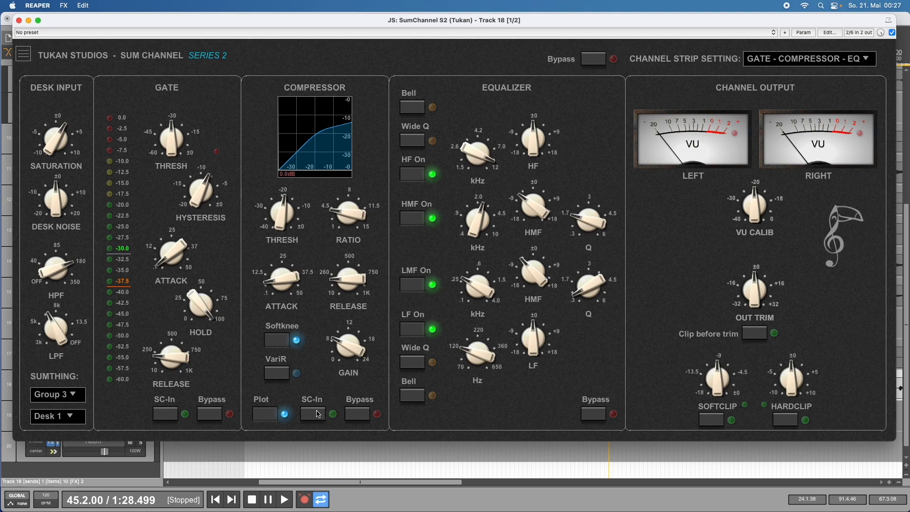
Examine the compressor sidechain inputs in the plugin pin connector and close it.
{"action": "left_click", "coordinate": [864, 35]}
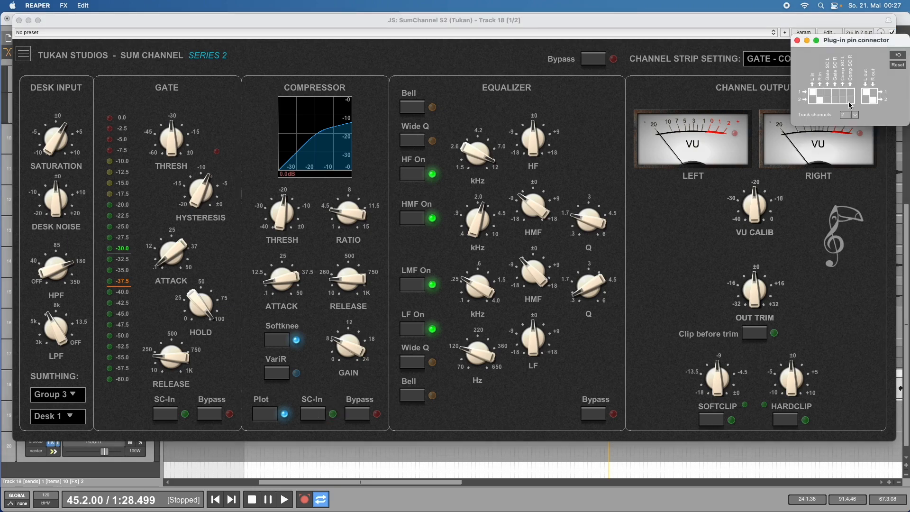
{"action": "left_click", "coordinate": [798, 41]}
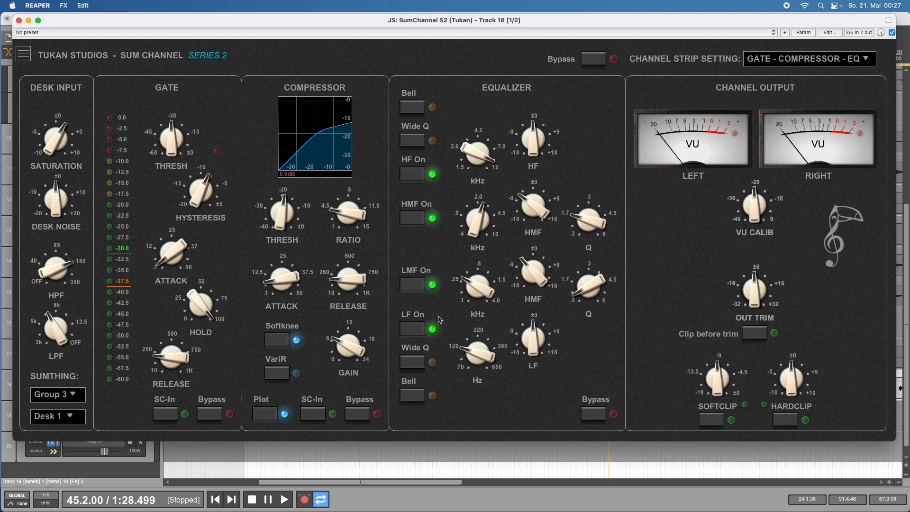
Toggle the compressor's bypass on and off and switch its display from the curve plot back to the VU meter.
{"action": "left_click", "coordinate": [363, 414]}
{"action": "left_click", "coordinate": [361, 415]}
{"action": "left_click", "coordinate": [360, 415]}
{"action": "left_click", "coordinate": [359, 417]}
{"action": "left_click", "coordinate": [270, 420]}
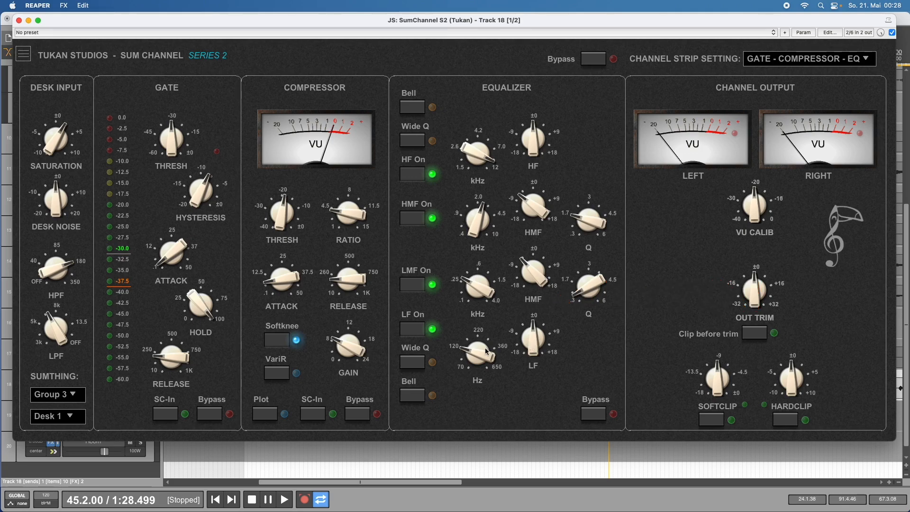
Toggle the equalizer's HMF and LMF bands and the high band's Bell and Wide Q options, restoring each one.
{"action": "left_click", "coordinate": [413, 218]}
{"action": "left_click", "coordinate": [413, 218]}
{"action": "left_click", "coordinate": [416, 285]}
{"action": "left_click", "coordinate": [415, 284]}
{"action": "left_click", "coordinate": [420, 113]}
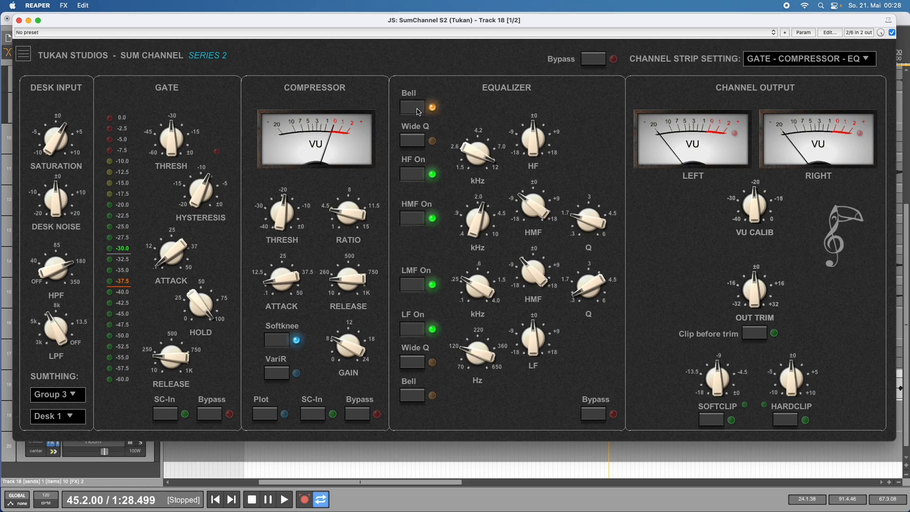
{"action": "left_click", "coordinate": [419, 112]}
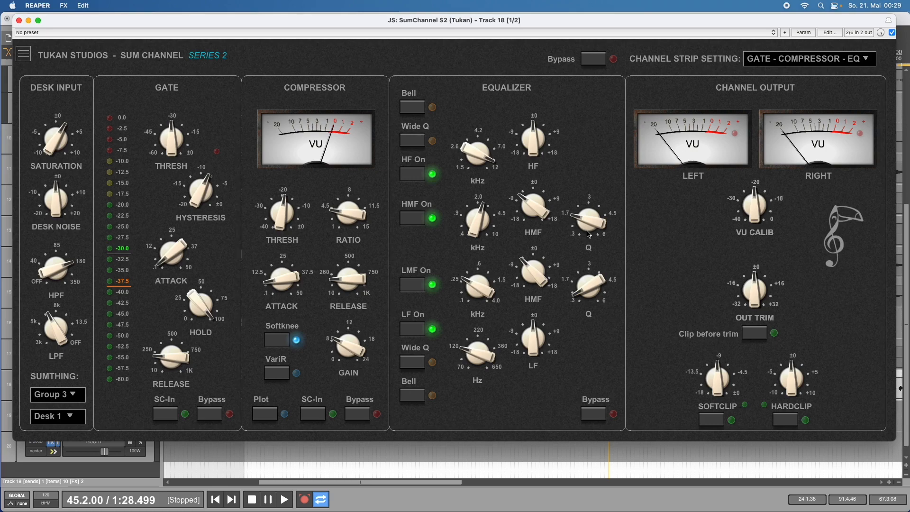
{"action": "left_click", "coordinate": [410, 142]}
{"action": "left_click", "coordinate": [409, 143]}
Toggle Clip before trim and the overall channel bypass of the track 18 SumChannel on and off.
{"action": "left_click_drag", "start_coordinate": [761, 208], "coordinate": [762, 209]}
{"action": "left_click", "coordinate": [754, 335]}
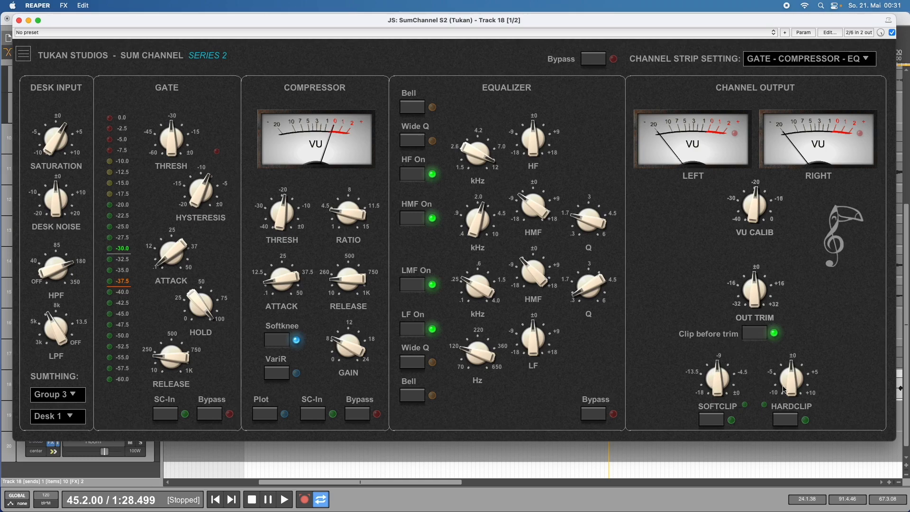
{"action": "left_click", "coordinate": [756, 336]}
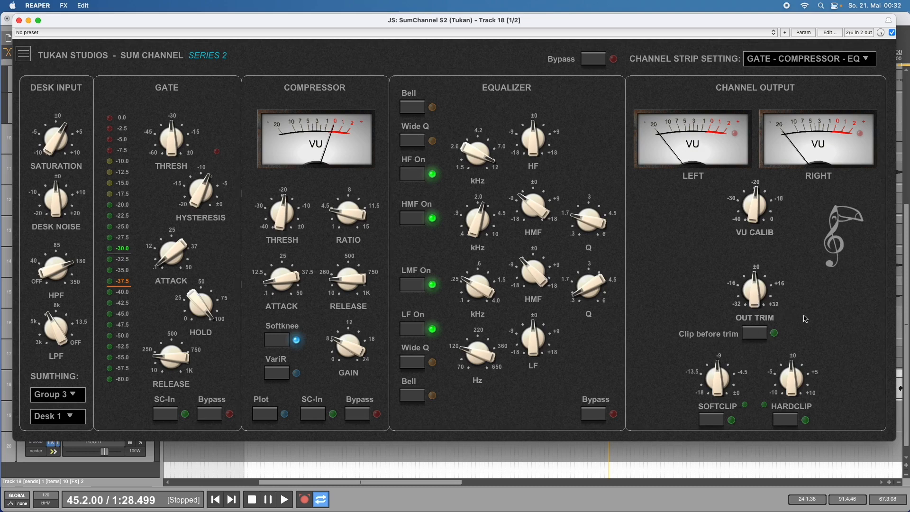
{"action": "left_click", "coordinate": [599, 65]}
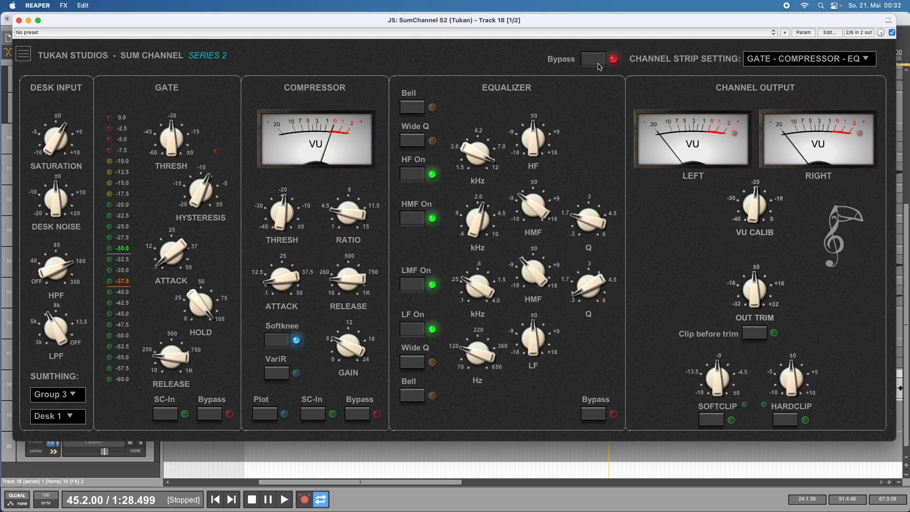
{"action": "left_click", "coordinate": [600, 67]}
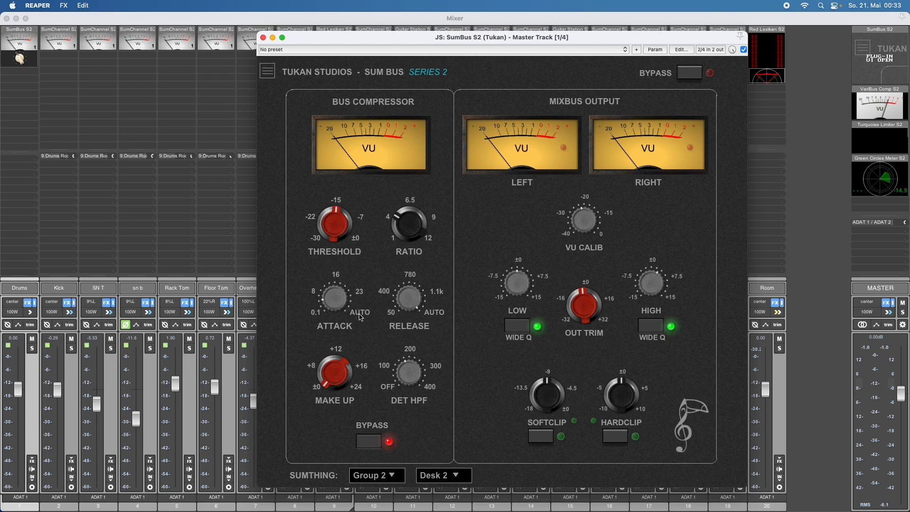
Try the bus compressor's attack control and toggle the high band's Wide Q in the master SumBus.
{"action": "left_click_drag", "start_coordinate": [343, 307], "coordinate": [355, 83]}
{"action": "left_click", "coordinate": [651, 326]}
{"action": "left_click", "coordinate": [651, 326]}
Toggle the Trim pre clipper option of the master SumBus and close its window.
{"action": "left_click", "coordinate": [273, 78]}
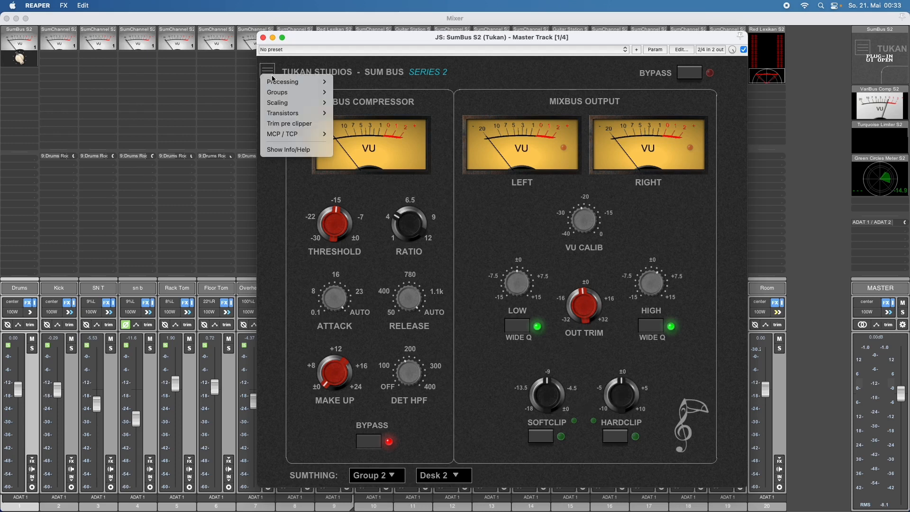
{"action": "left_click", "coordinate": [305, 128]}
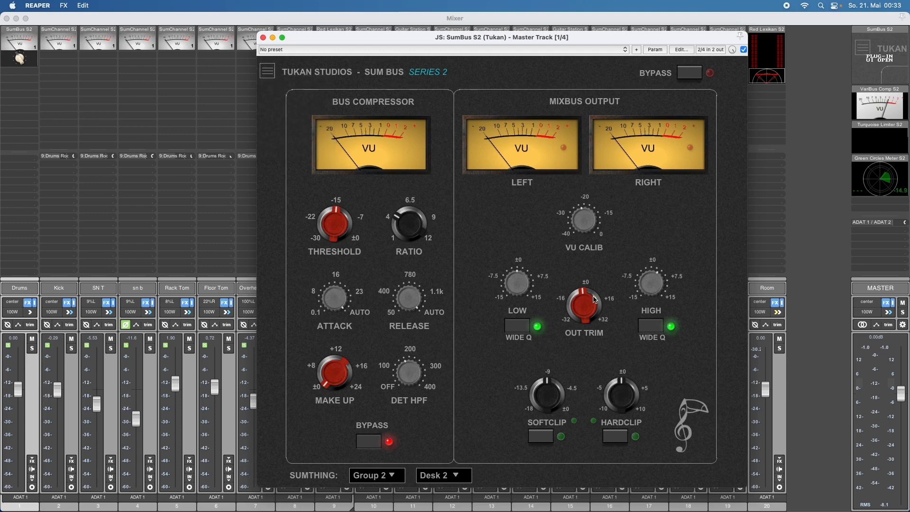
{"action": "key", "text": "Escape"}
Play the full mix with the mixer's embedded meters in view and stop playback.
{"action": "key", "text": "space"}
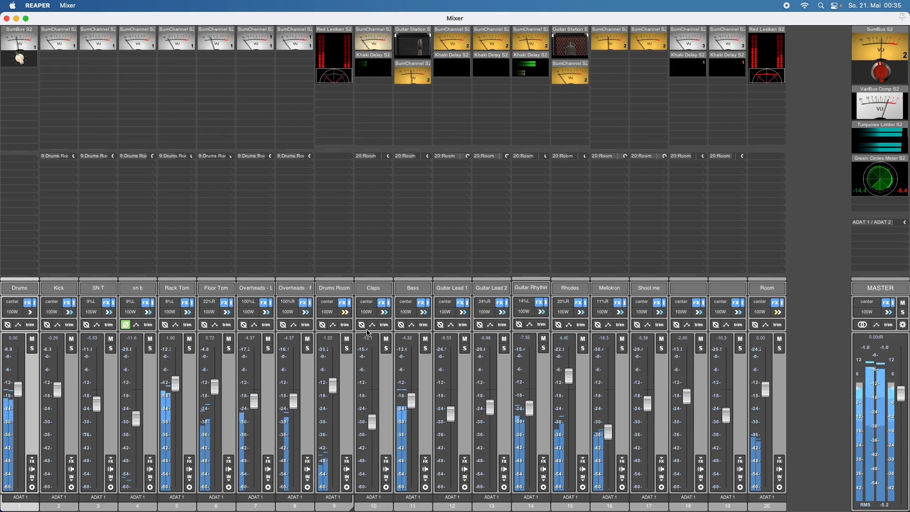
{"action": "key", "text": "space"}
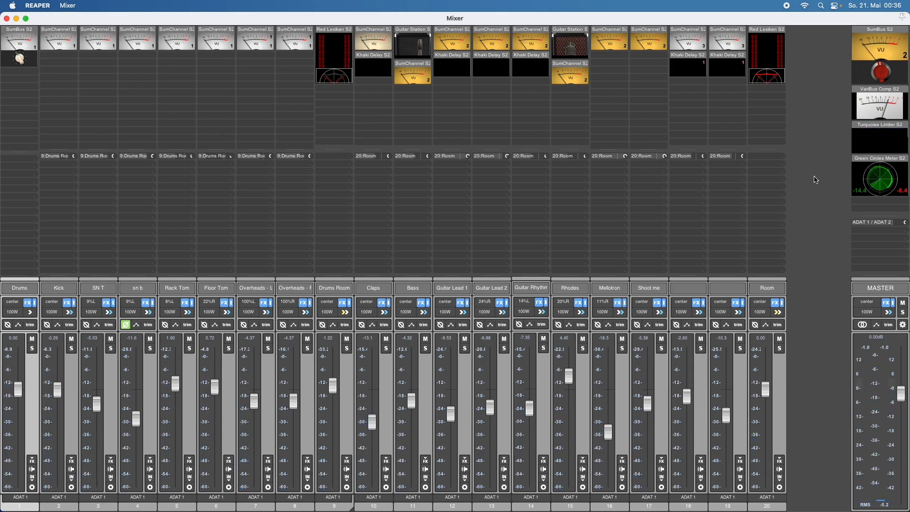